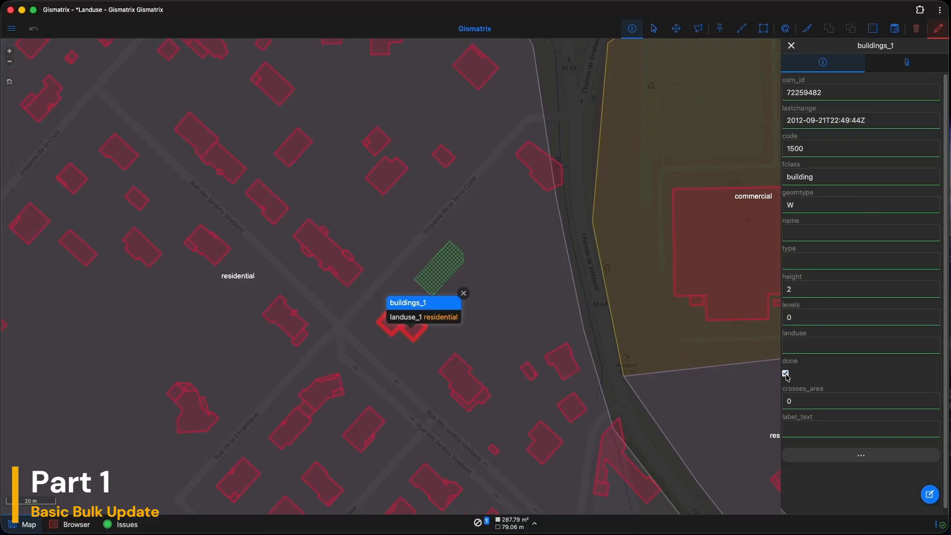
Clear the current selection and select the buildings around the residential street crossing with a polygon selection
click(478, 523)
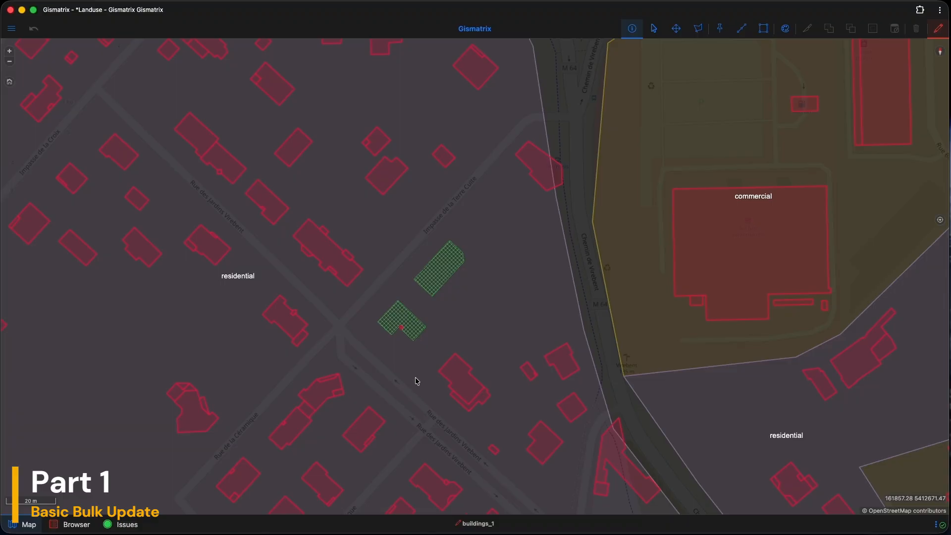
click(698, 29)
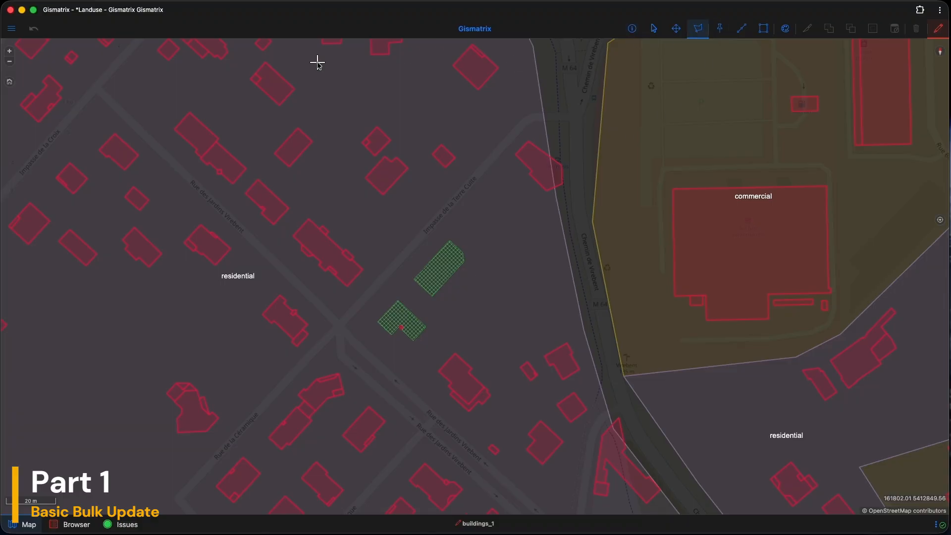
click(313, 61)
click(114, 81)
click(66, 129)
click(78, 249)
click(198, 402)
click(344, 442)
click(467, 425)
click(497, 322)
double_click(497, 236)
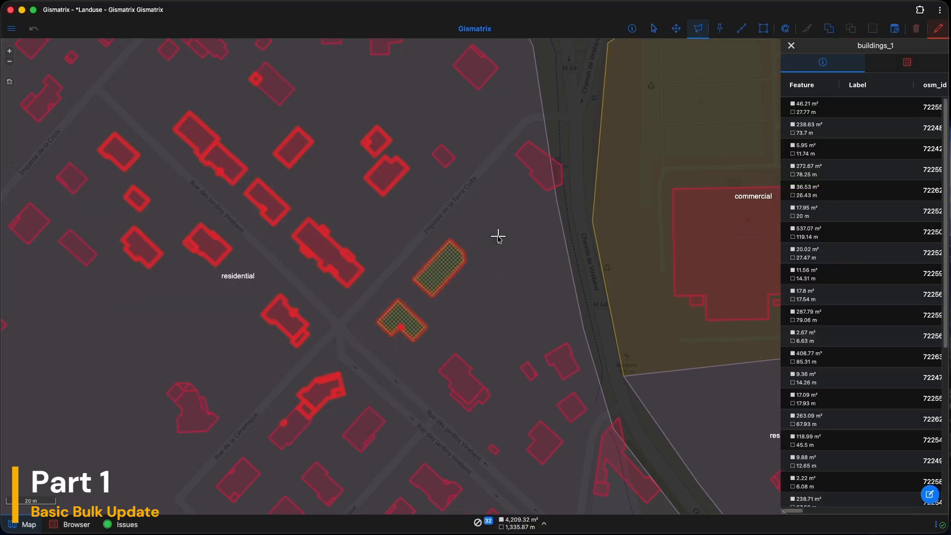
Update the done column of the selected buildings_1 features to the constant true, and clear the selection
click(894, 30)
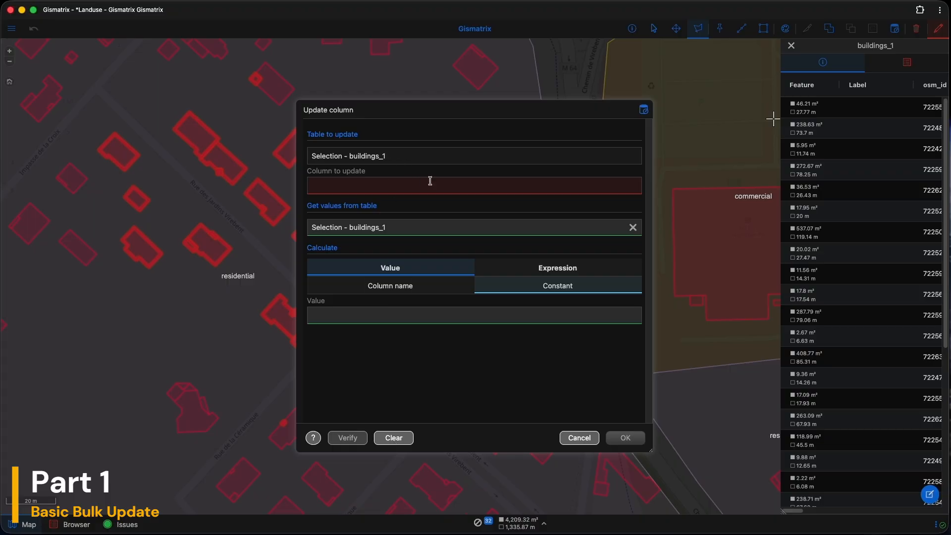
click(615, 186)
scroll(378, 269, down, 3)
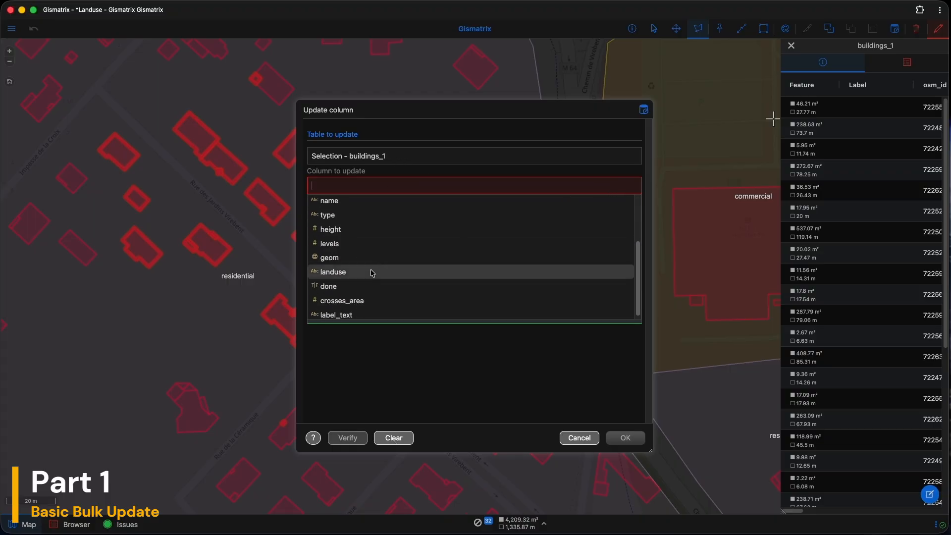
click(346, 286)
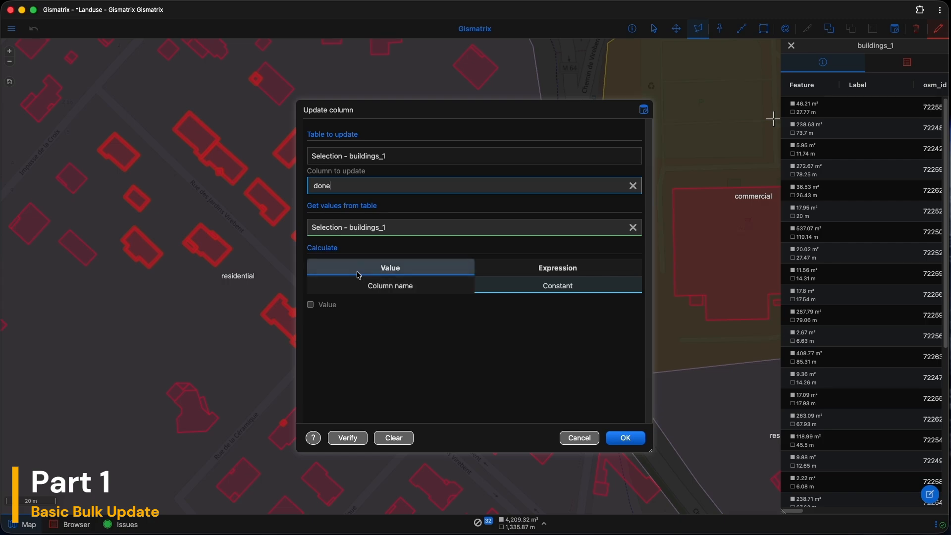
click(310, 304)
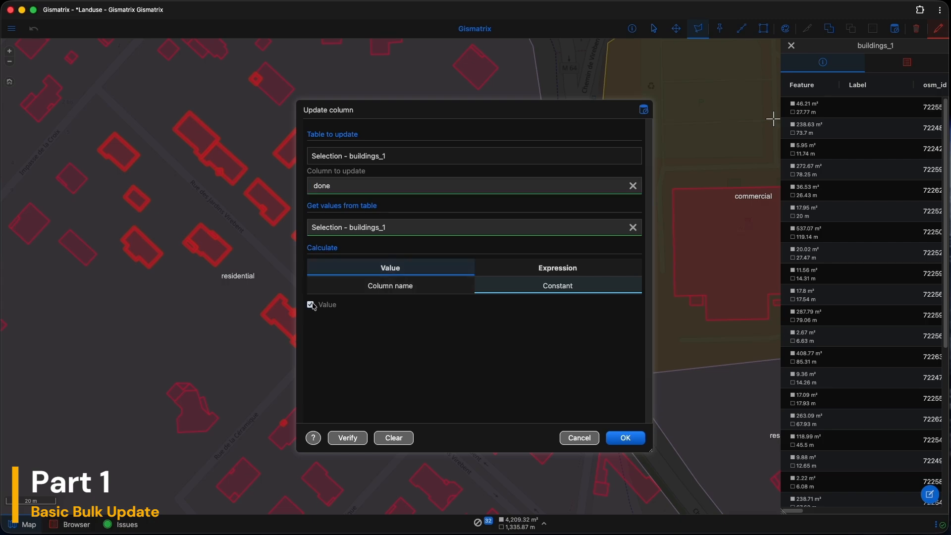
click(625, 438)
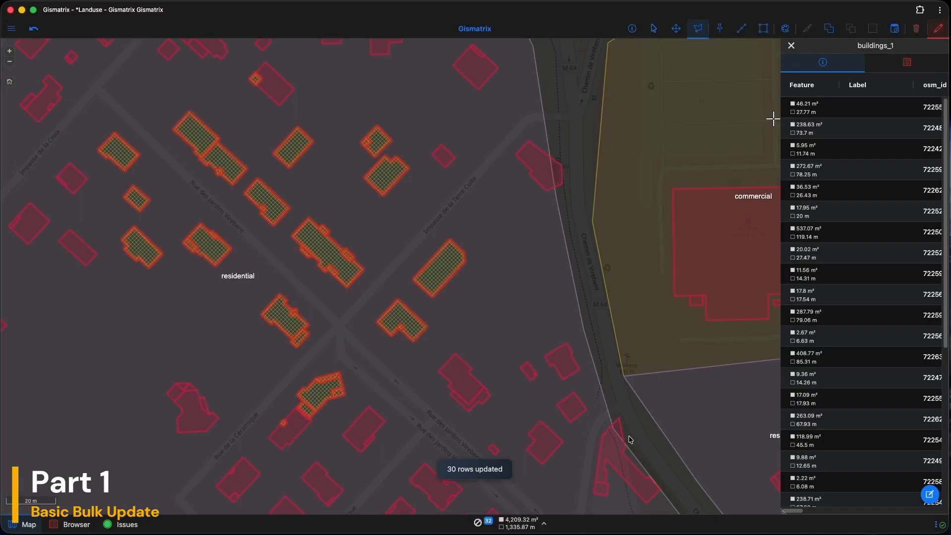
click(478, 523)
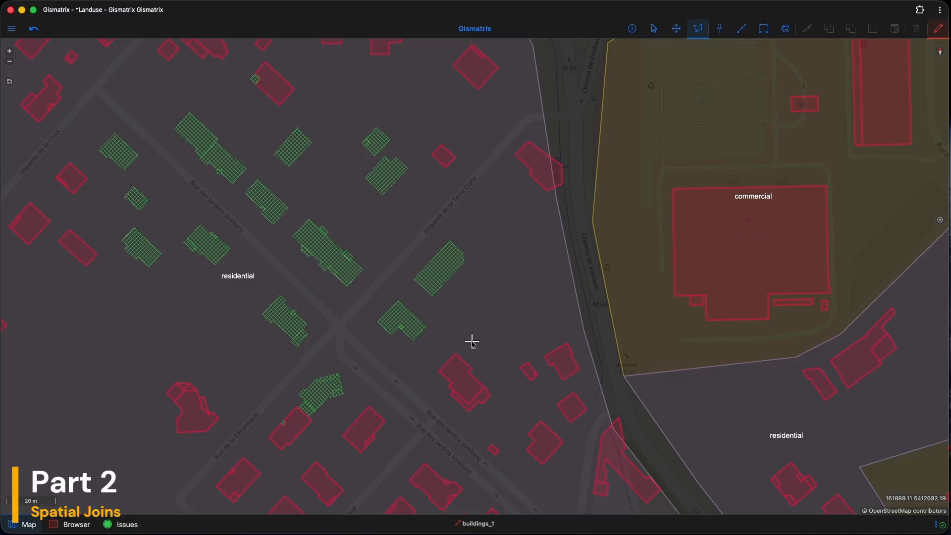
Switch the buildings_1 layer's thematic map to Buildings by landuse
scroll(472, 341, down, 8)
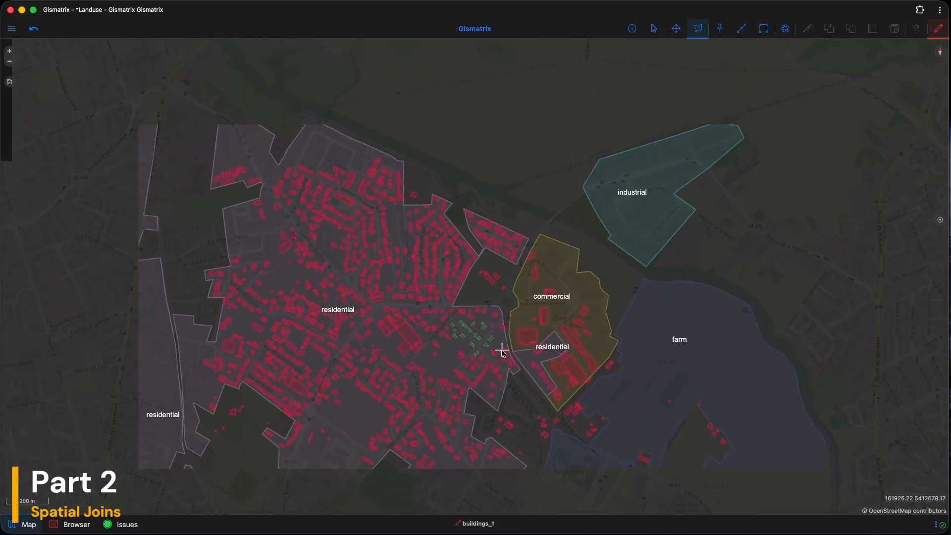
scroll(502, 351, down, 2)
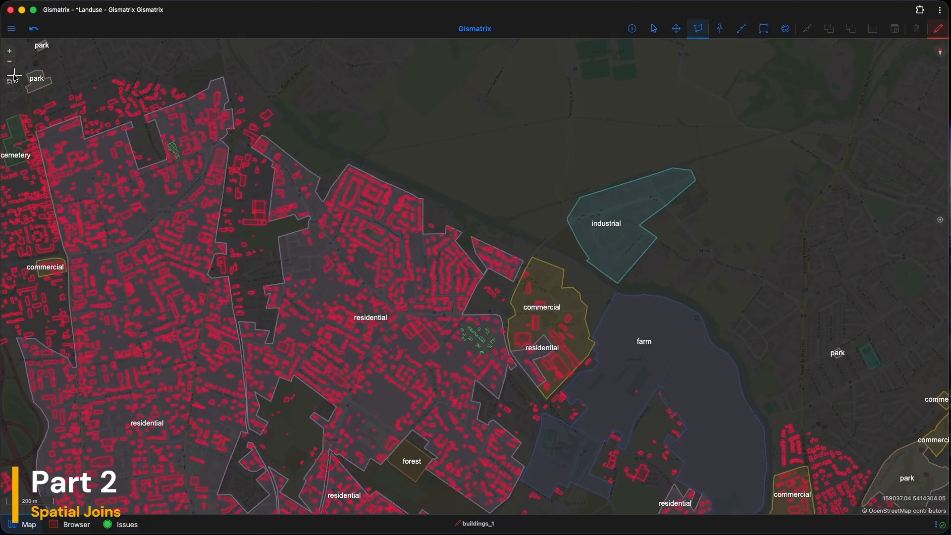
click(11, 29)
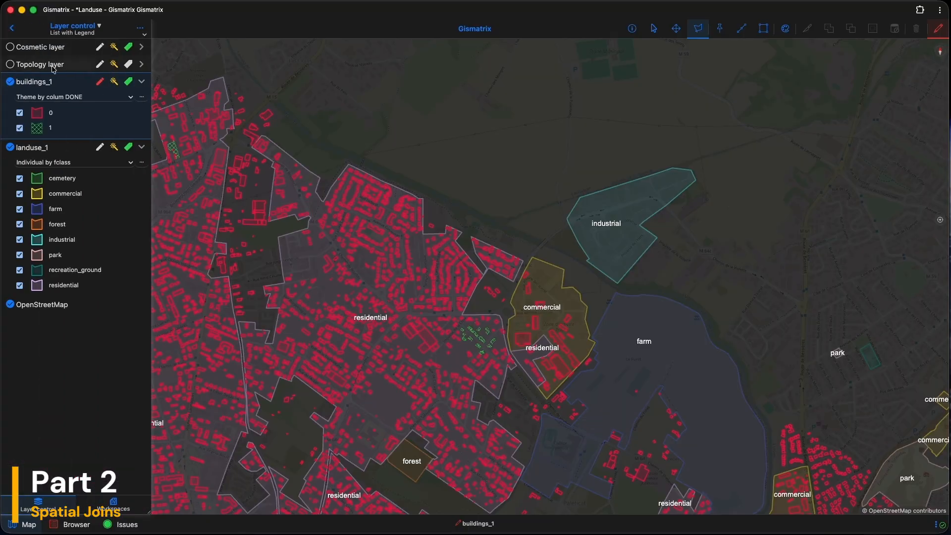
click(118, 101)
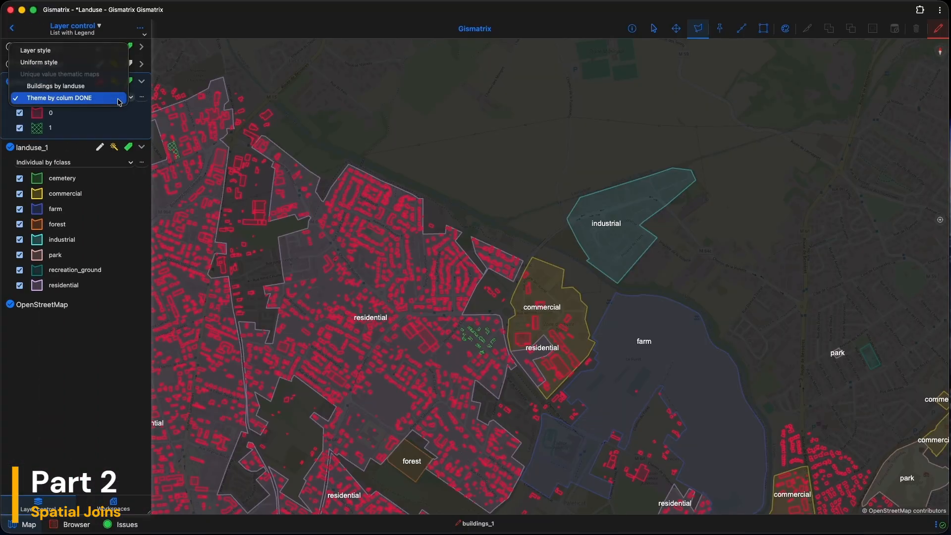
click(115, 88)
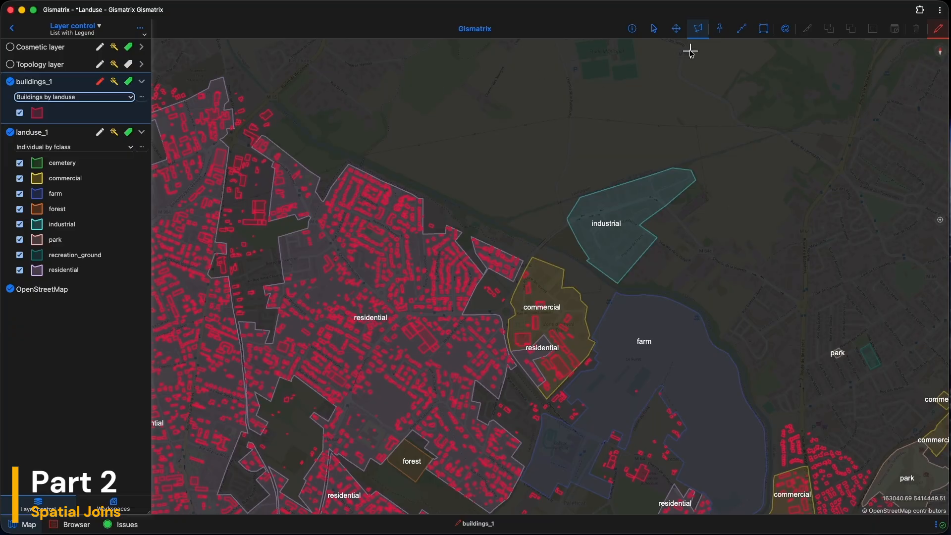
Select the buildings across the central residential, commercial and farm areas with a large polygon selection
click(380, 79)
click(211, 81)
click(67, 218)
click(161, 381)
click(303, 509)
click(634, 511)
click(728, 484)
double_click(754, 299)
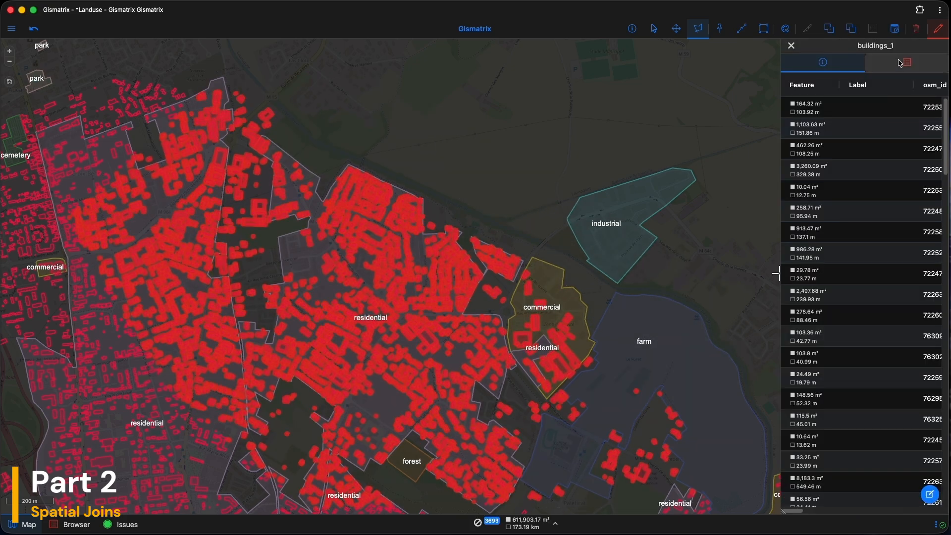
Set up a column update of landuse for the selected buildings_1 features, taking values from the landuse_1 table
click(894, 28)
click(562, 187)
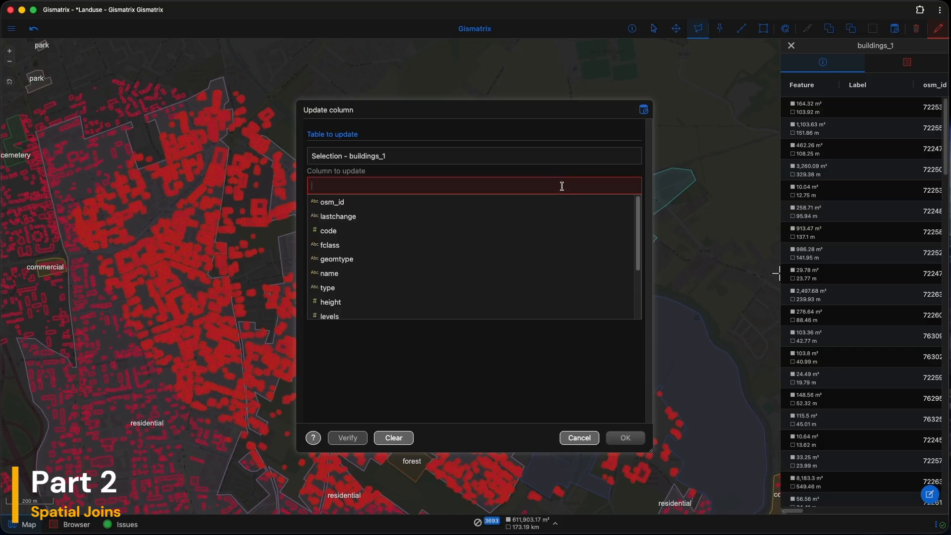
scroll(377, 255, down, 3)
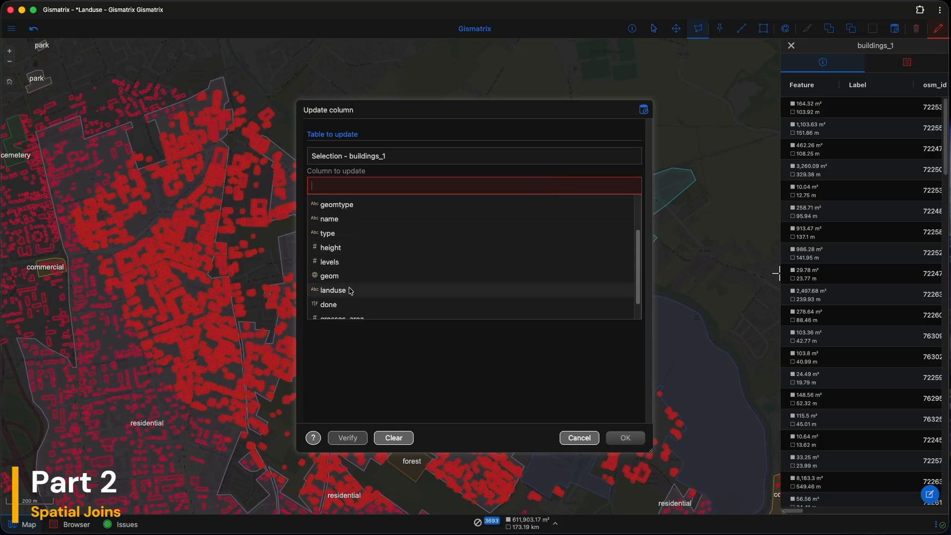
click(410, 283)
click(630, 228)
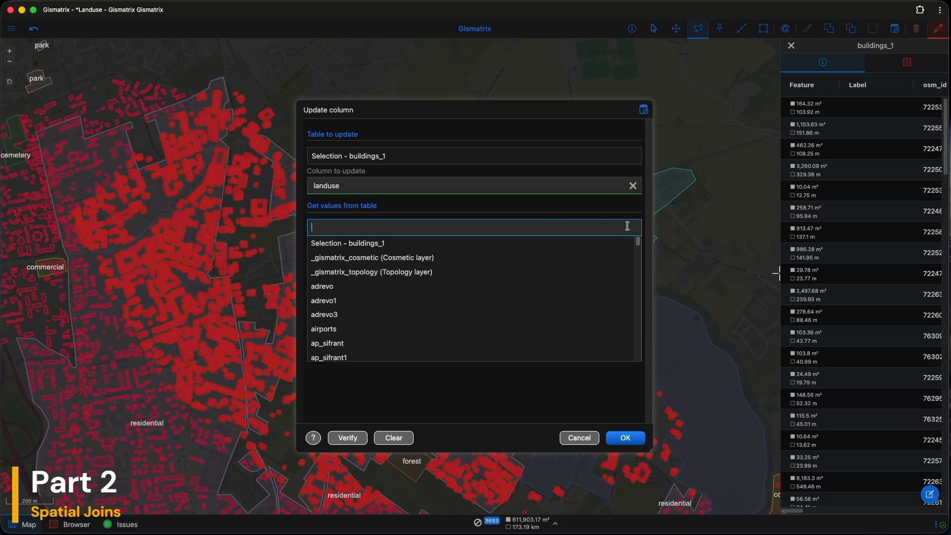
text(land)
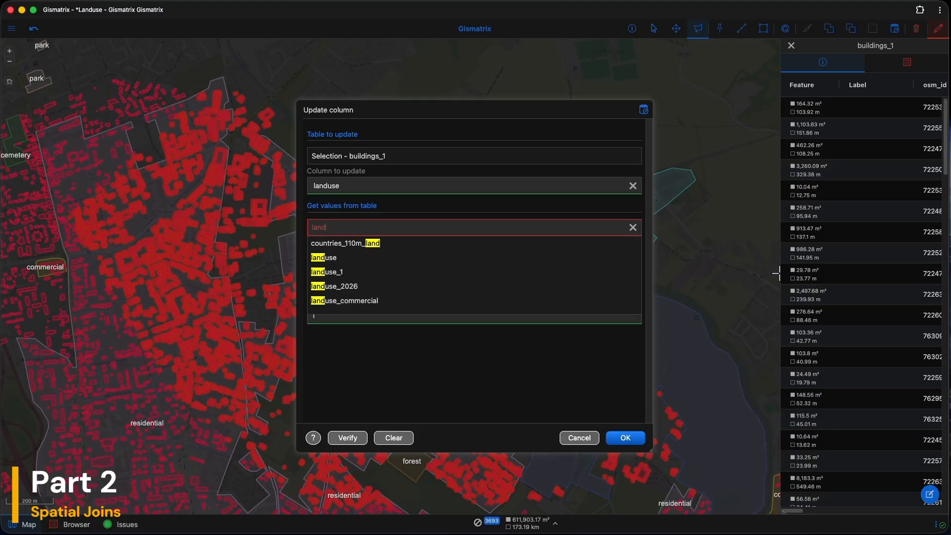
click(438, 272)
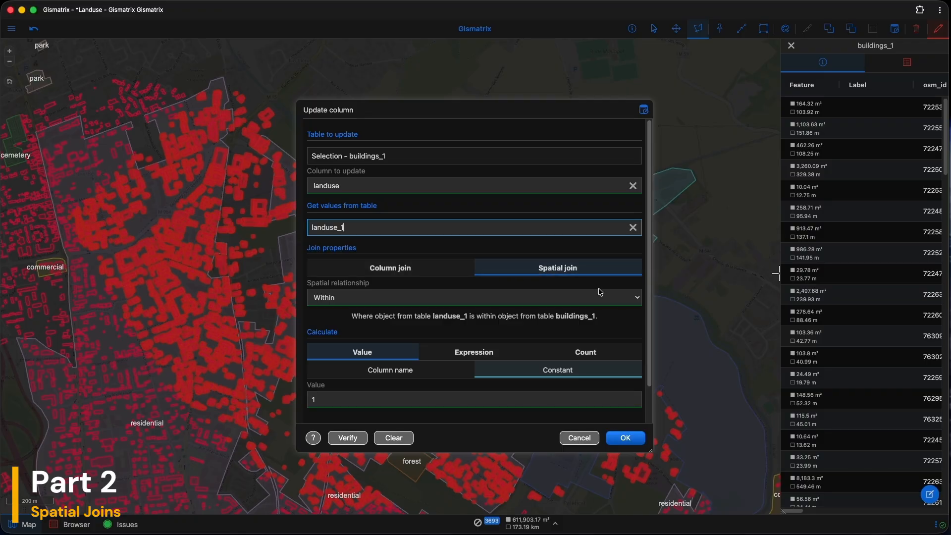
Run the update with an Intersects spatial join and values from the fclass column, and clear the selection
click(619, 299)
click(604, 273)
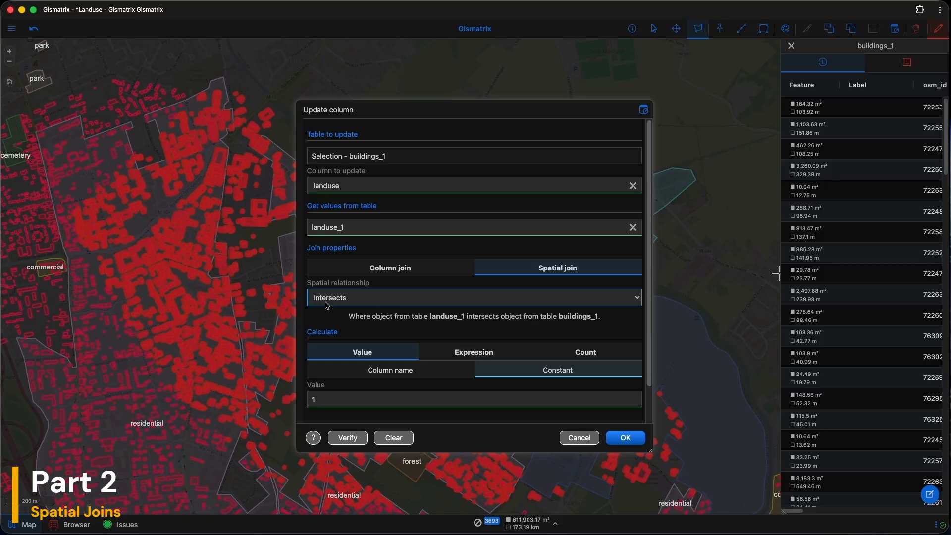
click(387, 374)
scroll(432, 389, down, 2)
click(632, 352)
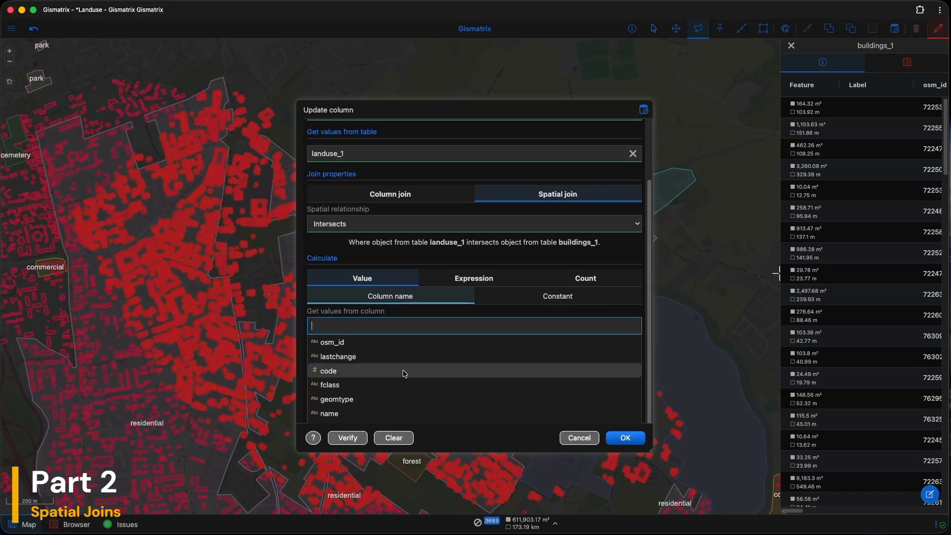
click(373, 385)
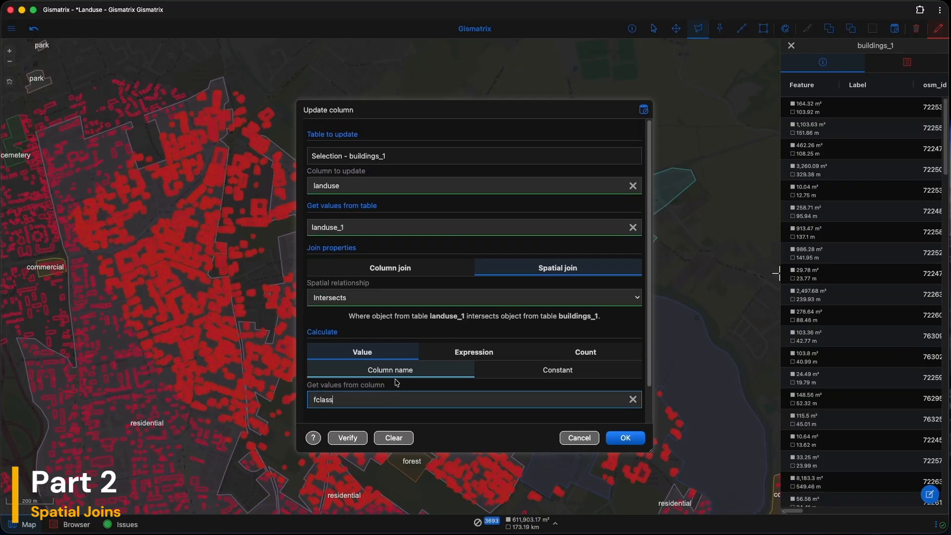
click(626, 438)
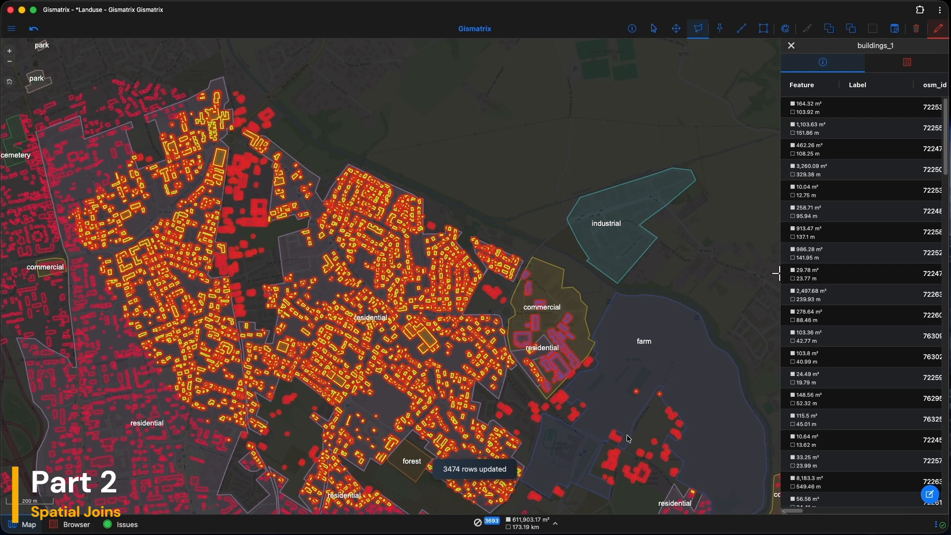
click(477, 523)
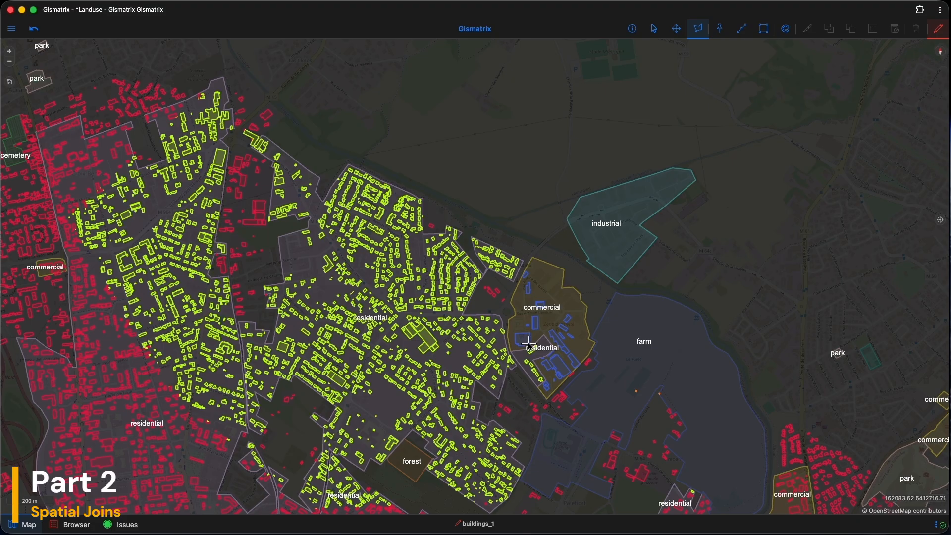
scroll(504, 331, up, 5)
scroll(484, 354, up, 4)
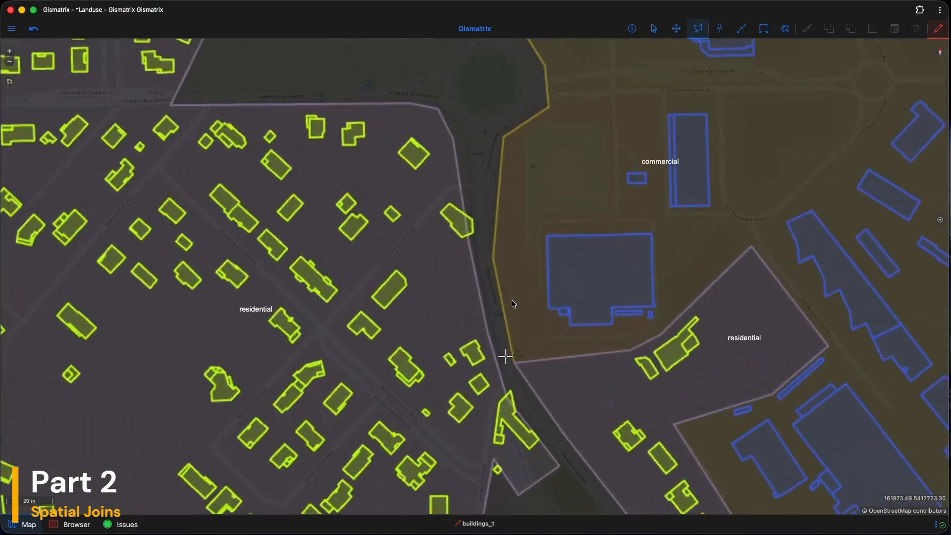
drag(488, 276, 482, 302)
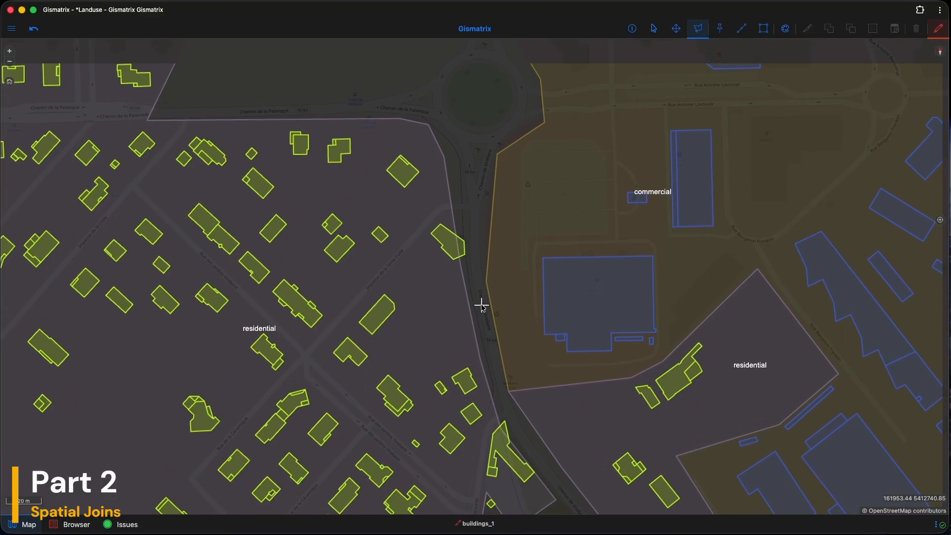
Open the buildings_1 table in the Browser by filtering the table list for "build"
click(71, 525)
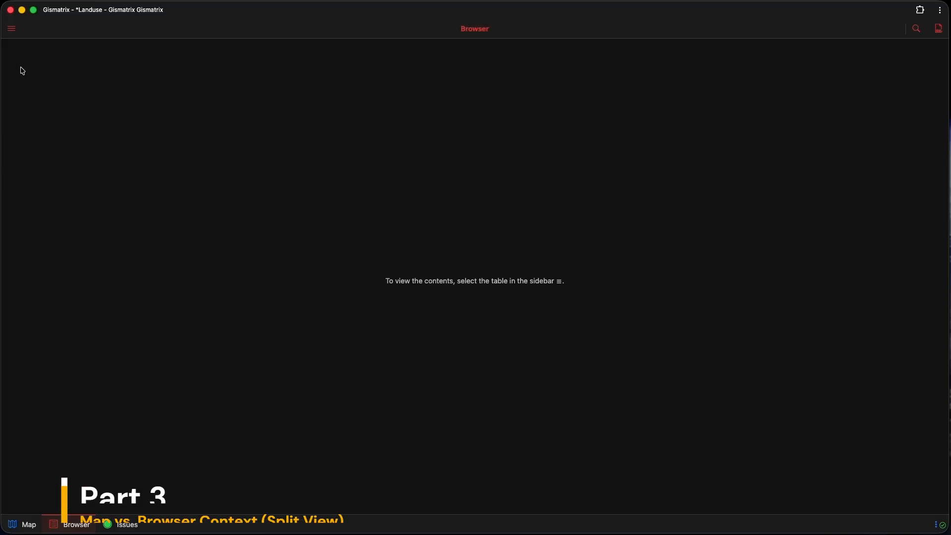
click(11, 28)
click(58, 62)
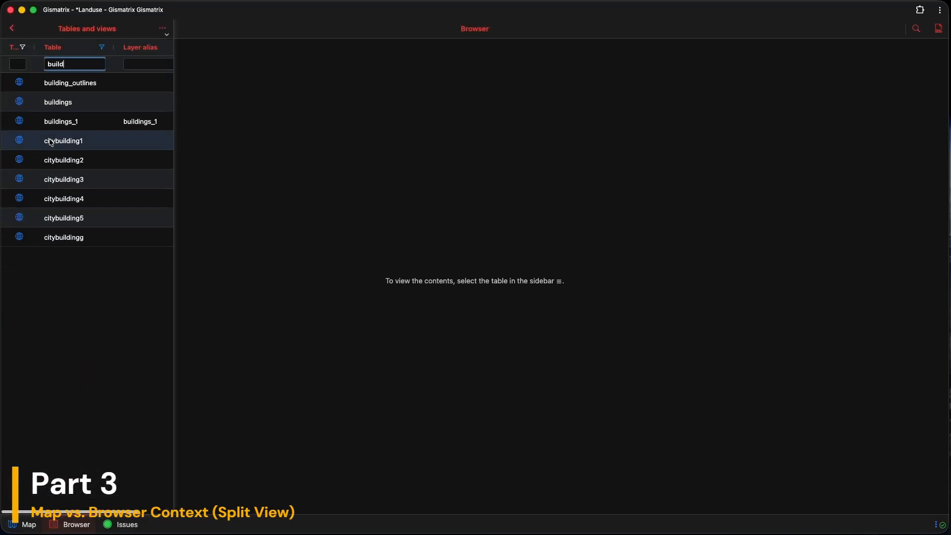
click(65, 127)
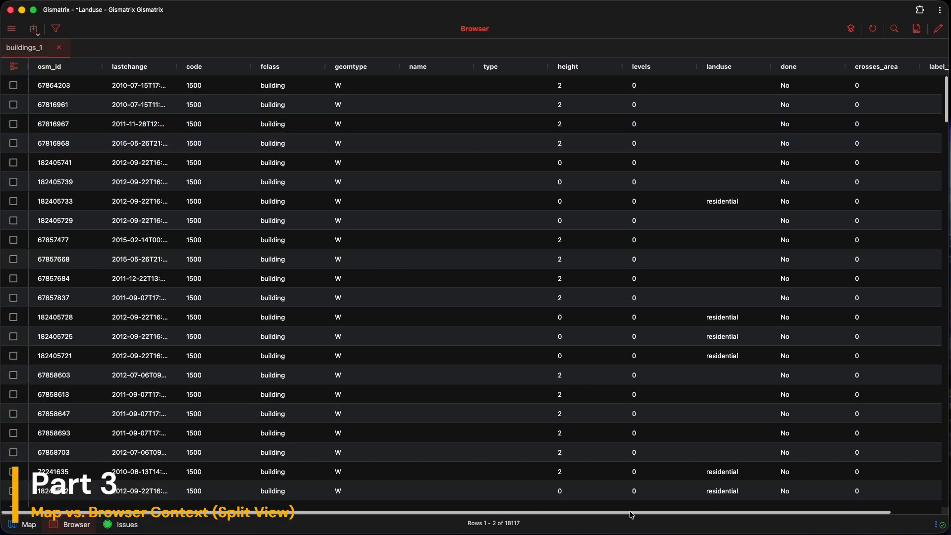
drag(632, 515, 780, 516)
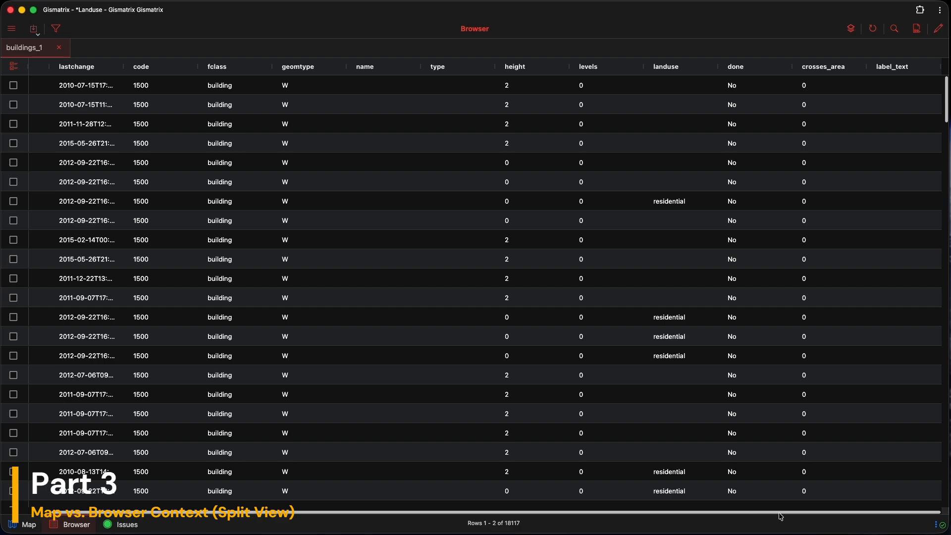
Show the map and the buildings_1 table side by side with the Vertical split (Left/Right) screen layout
click(935, 524)
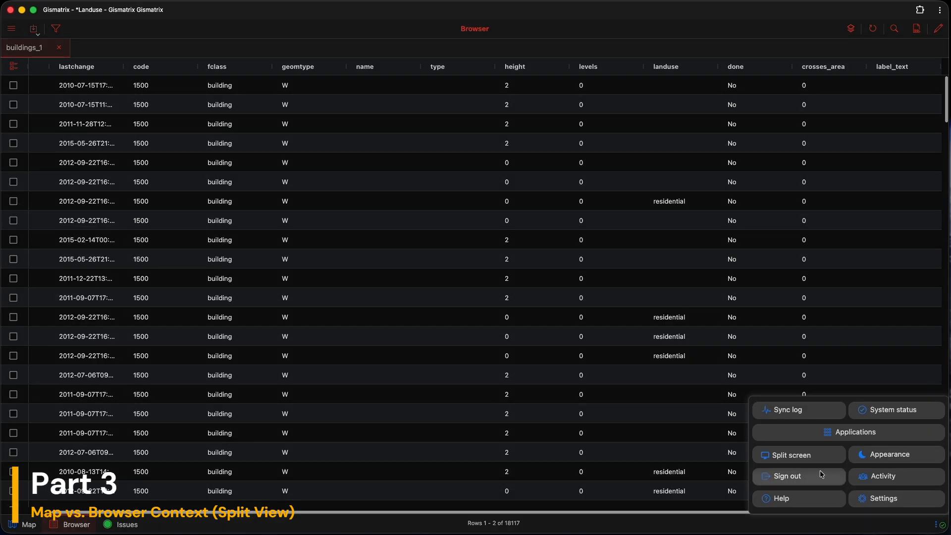
click(797, 458)
click(449, 192)
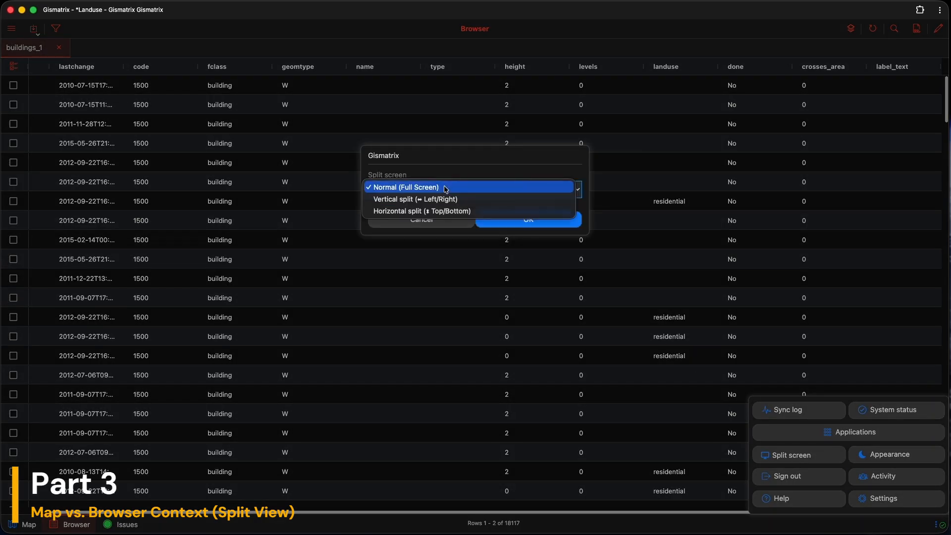
click(448, 197)
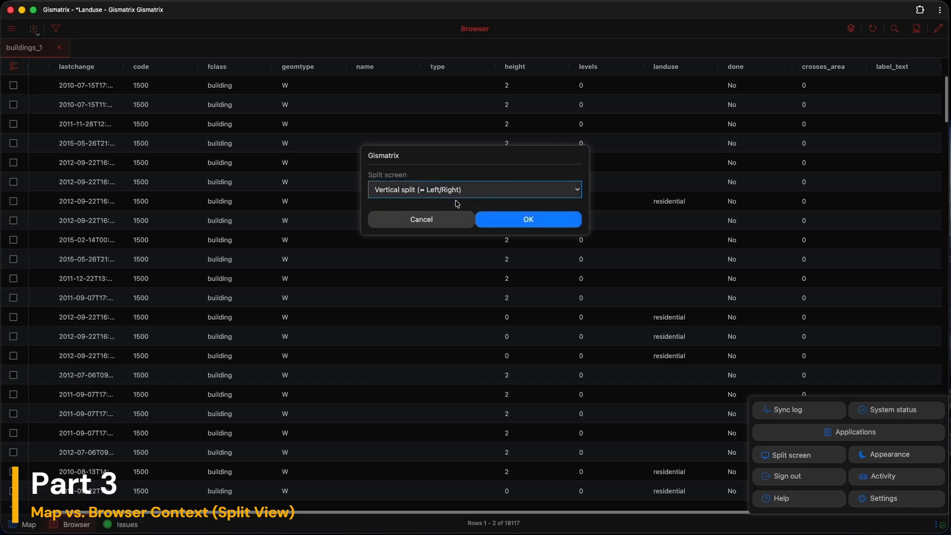
click(489, 218)
drag(644, 512, 890, 518)
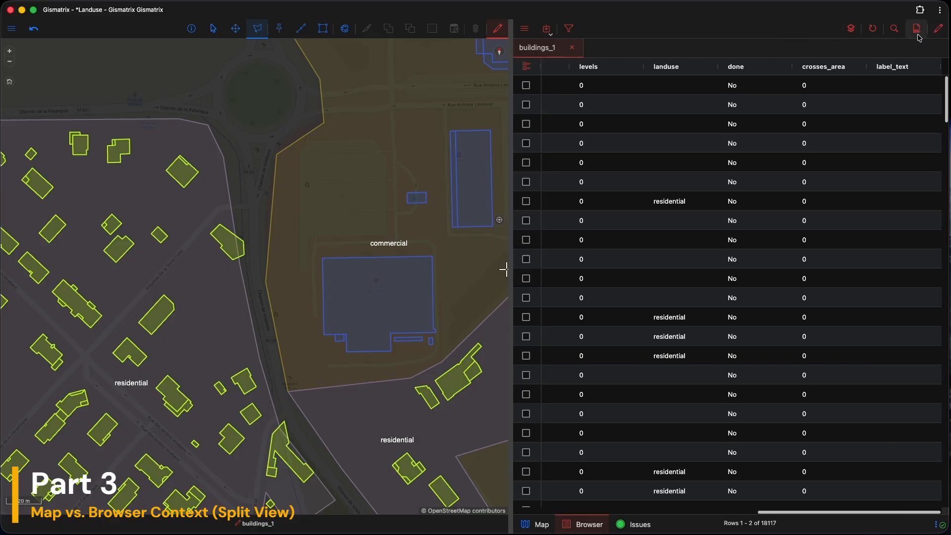
Make the buildings_1 table editable and start a column update with label_text as the column to update
click(938, 33)
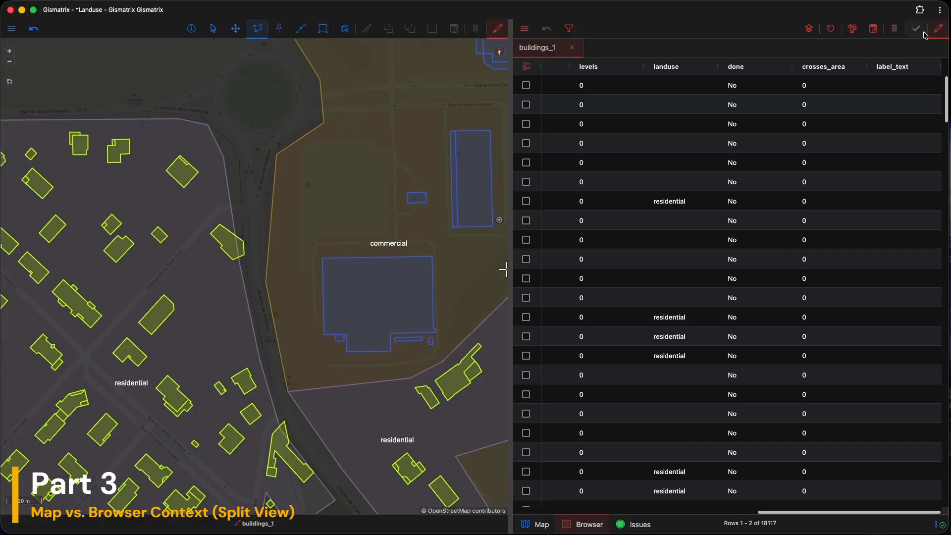
click(873, 29)
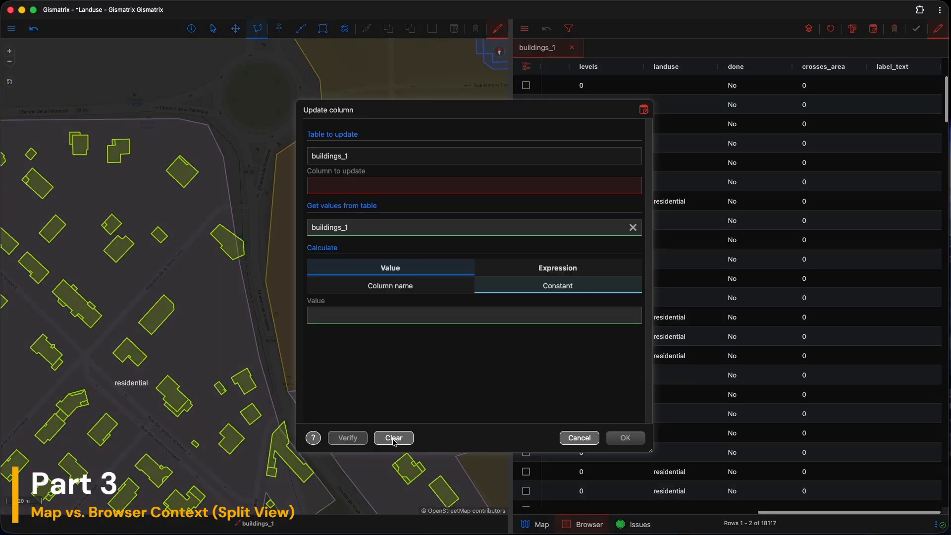
click(331, 187)
scroll(328, 223, down, 4)
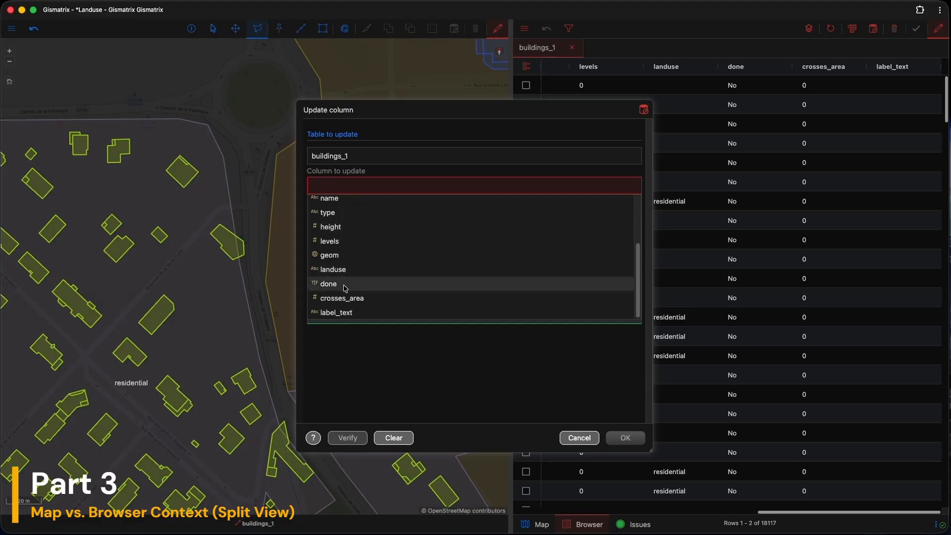
click(341, 312)
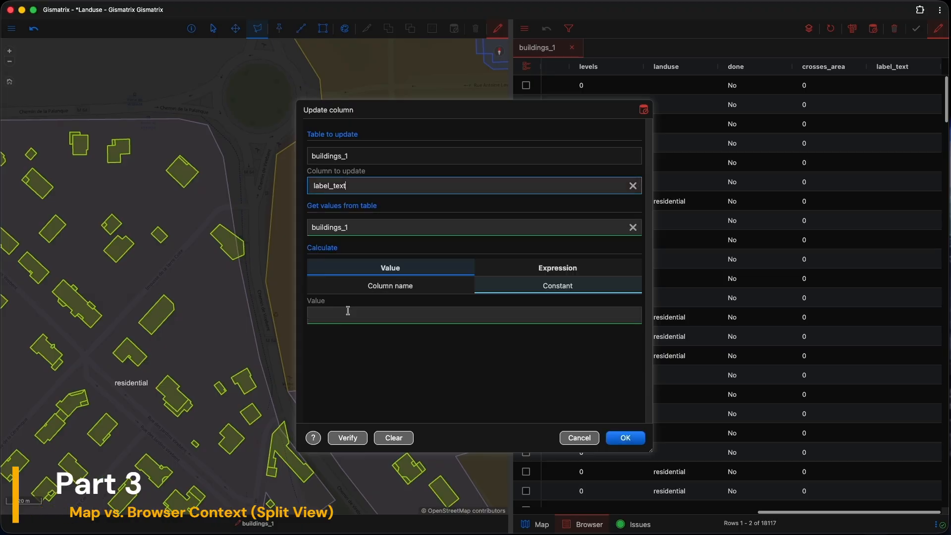
Update label_text for the whole buildings_1 table with the expression code || '-' || landuse
click(538, 269)
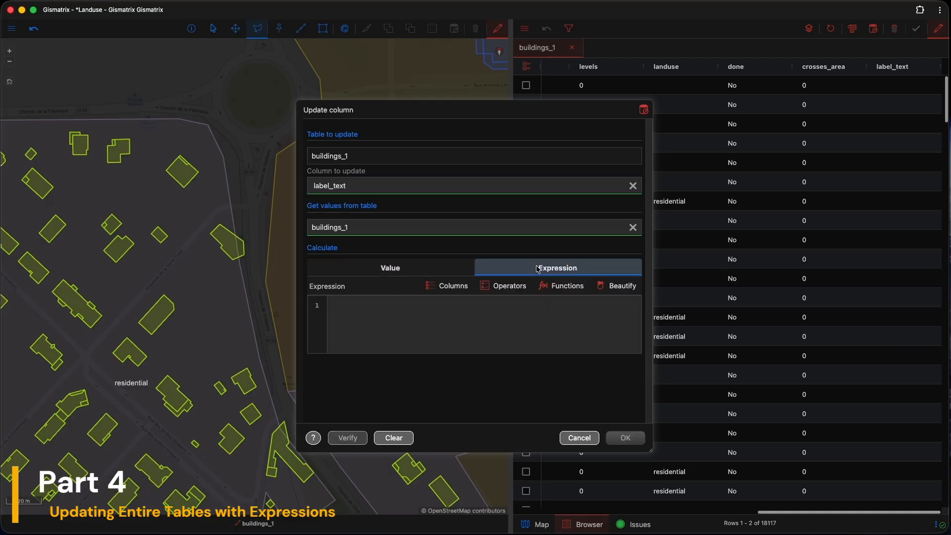
click(428, 291)
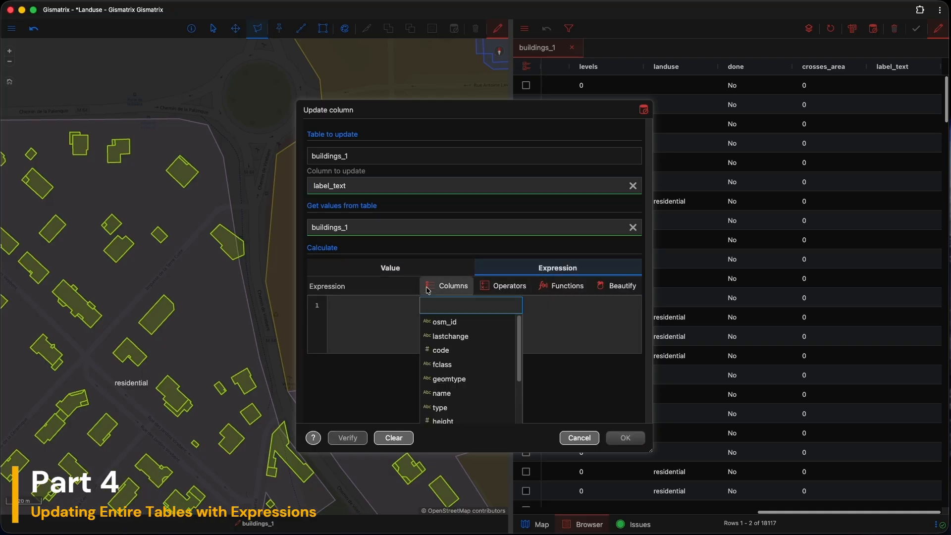
text(c)
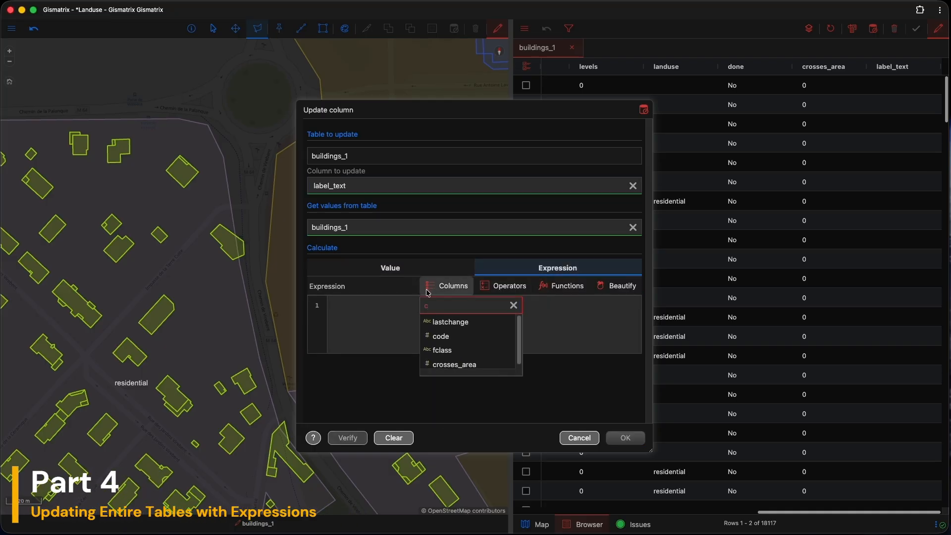
click(458, 335)
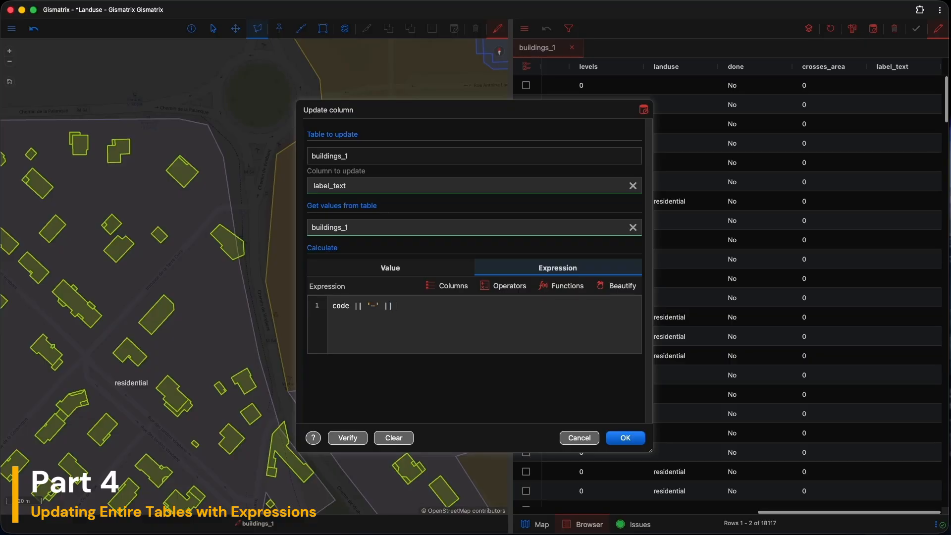
click(447, 286)
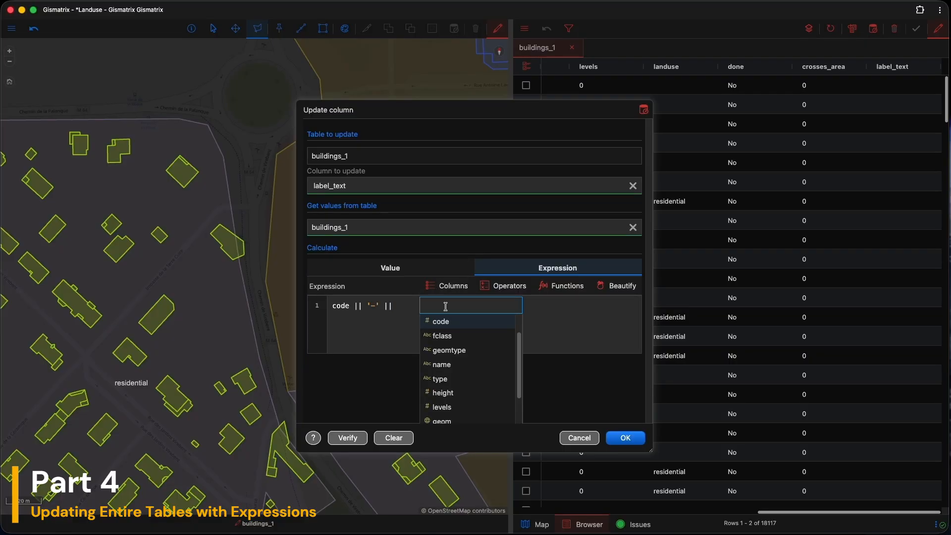
scroll(466, 356, down, 1)
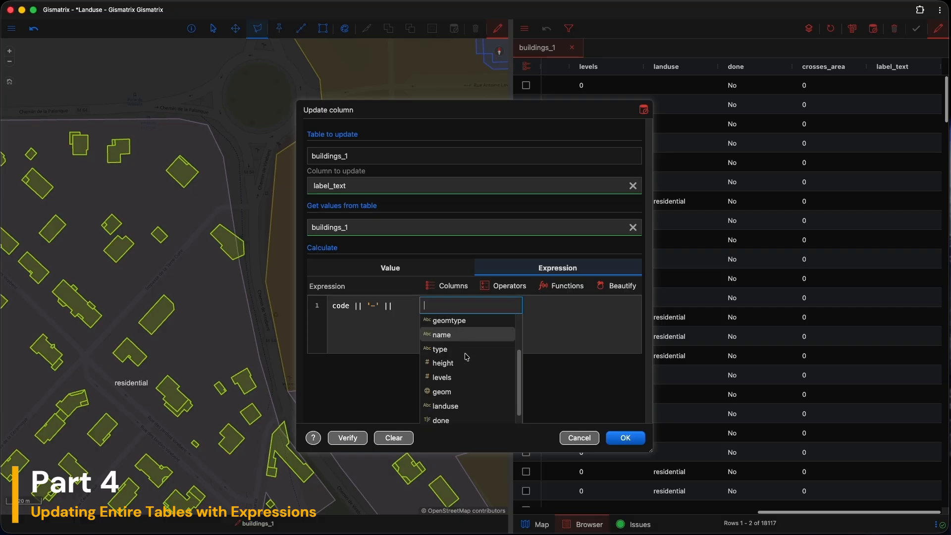
click(459, 406)
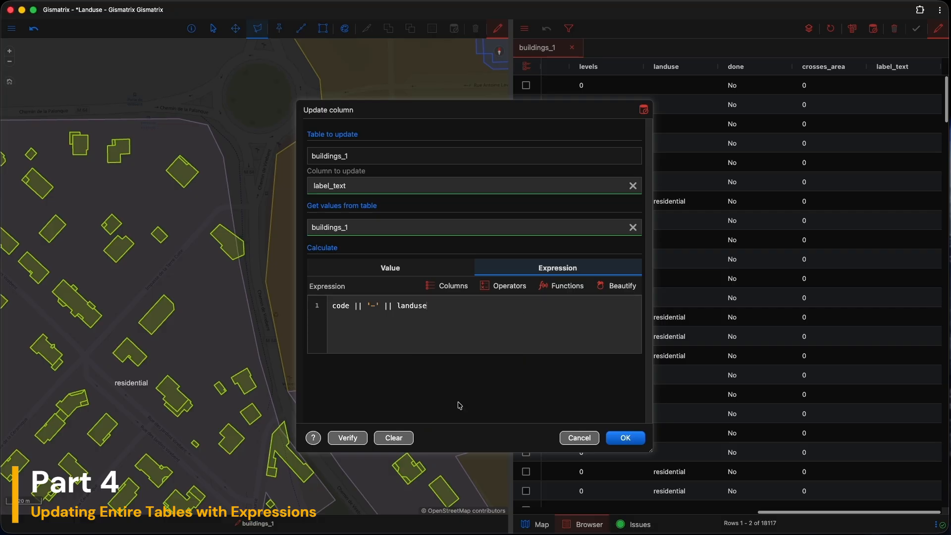
click(625, 438)
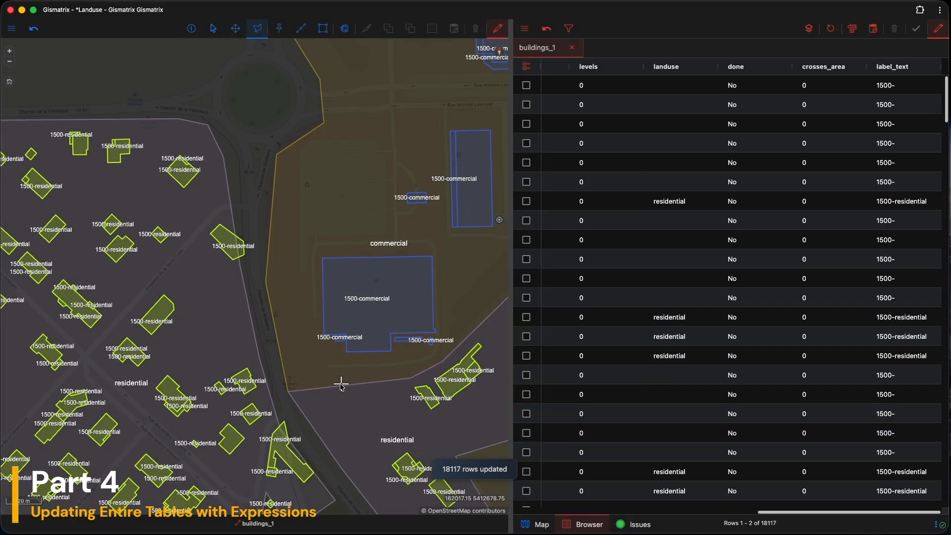
Turn the buildings_1 layer labels off and back on to compare the map with and without them
scroll(324, 393, up, 3)
scroll(324, 394, down, 1)
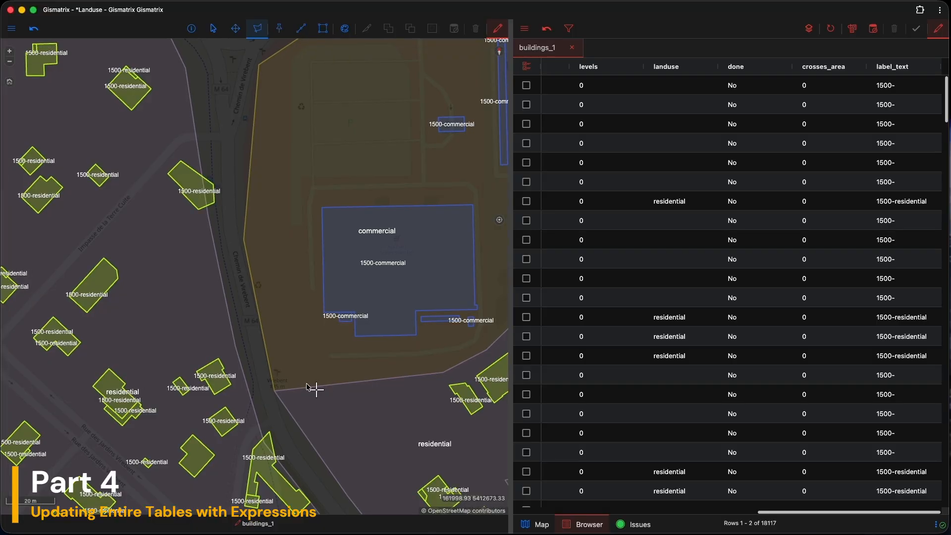
click(14, 31)
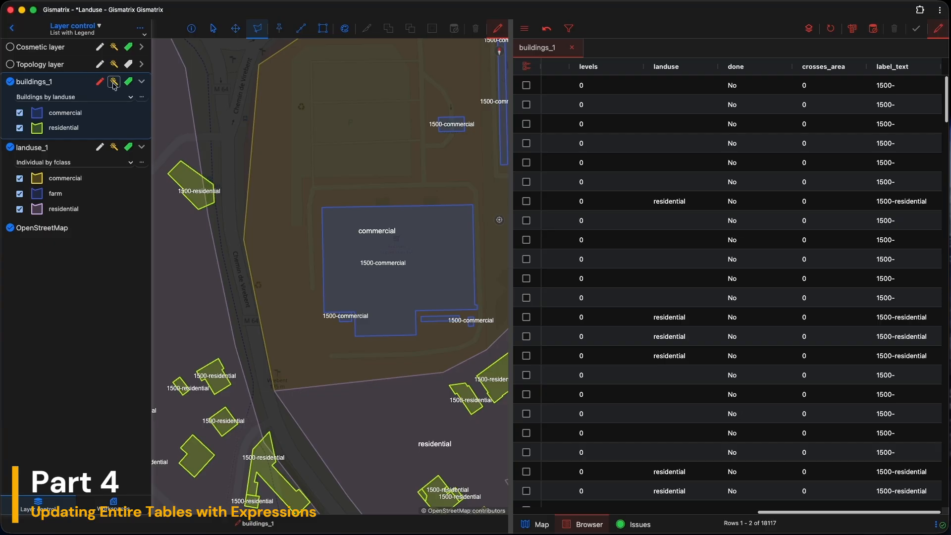
click(128, 82)
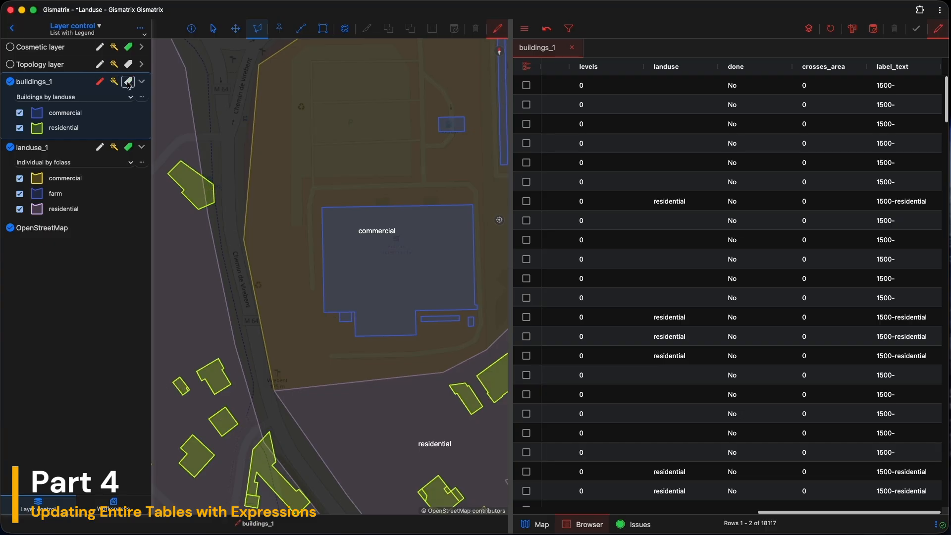
click(128, 82)
click(13, 31)
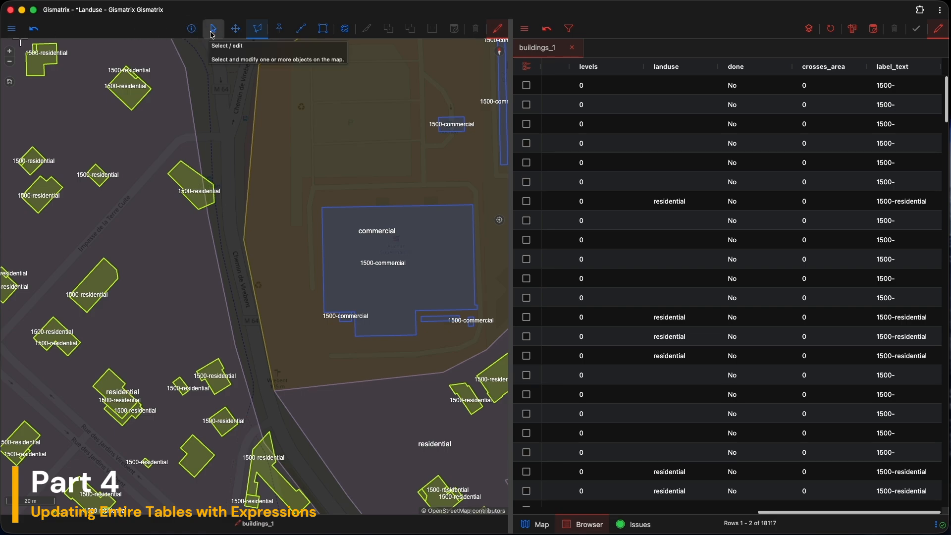
Leave map editing, measure a distance on the building straddling the residential boundary, and clear the measurement
click(497, 29)
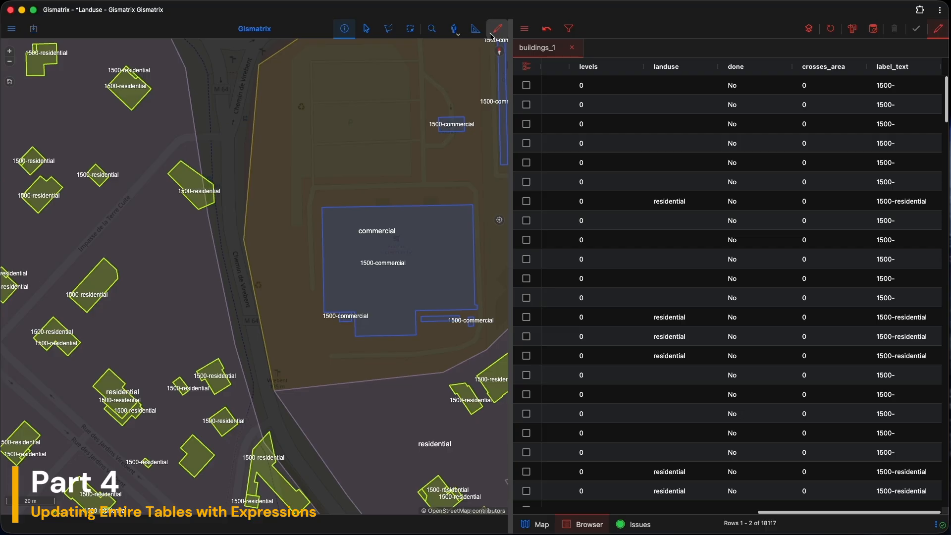
click(476, 34)
scroll(225, 170, up, 2)
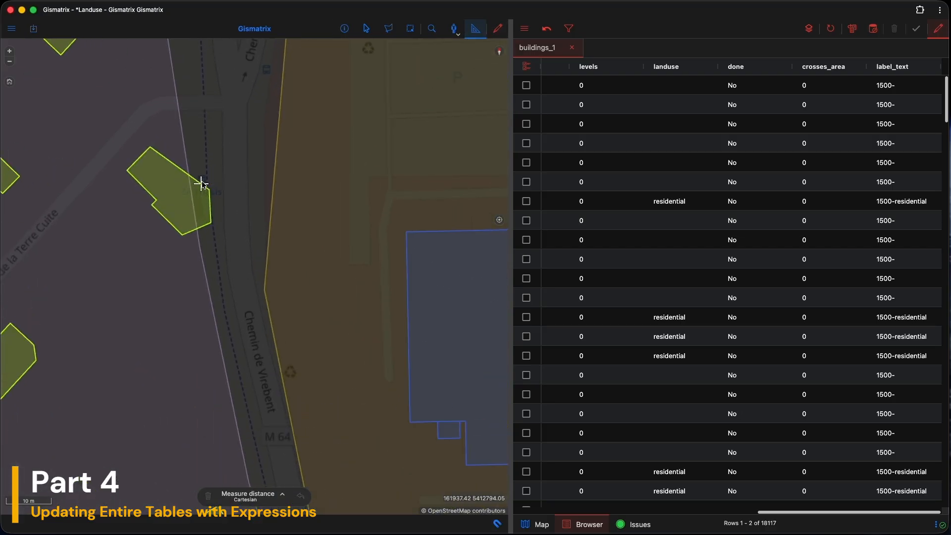
click(188, 176)
click(197, 228)
click(209, 497)
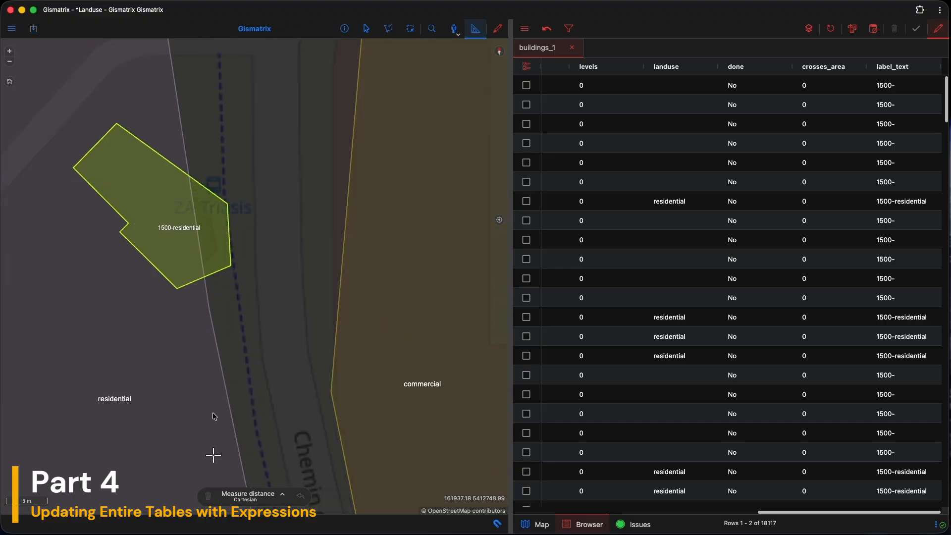
scroll(204, 333, down, 3)
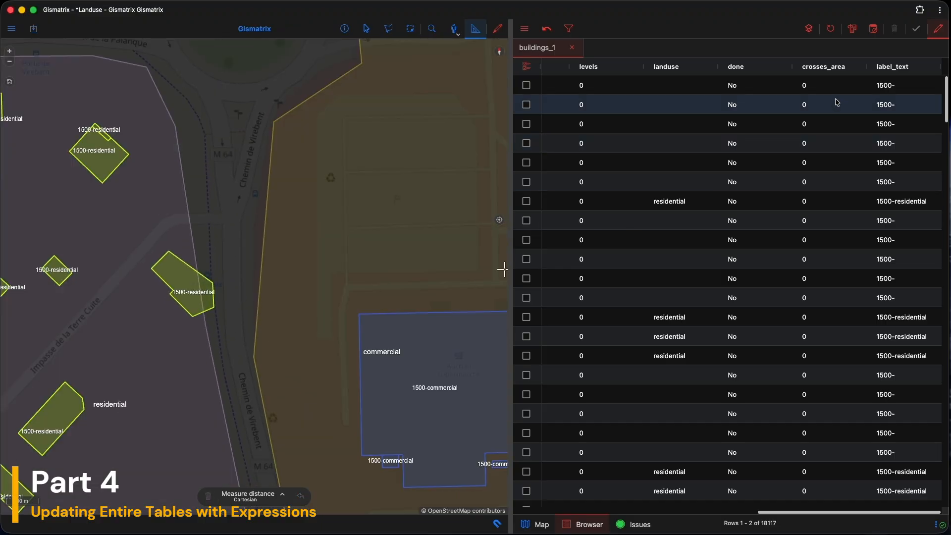
Leave table editing and run the buildings_intersects SQL template, which queries buildings_1 and landuse_1 with ST_Intersects
click(938, 29)
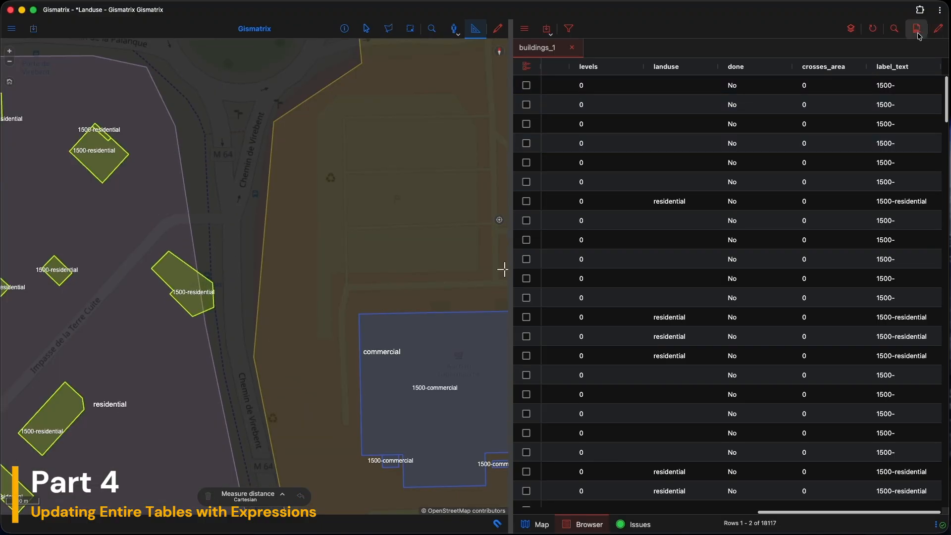
click(916, 28)
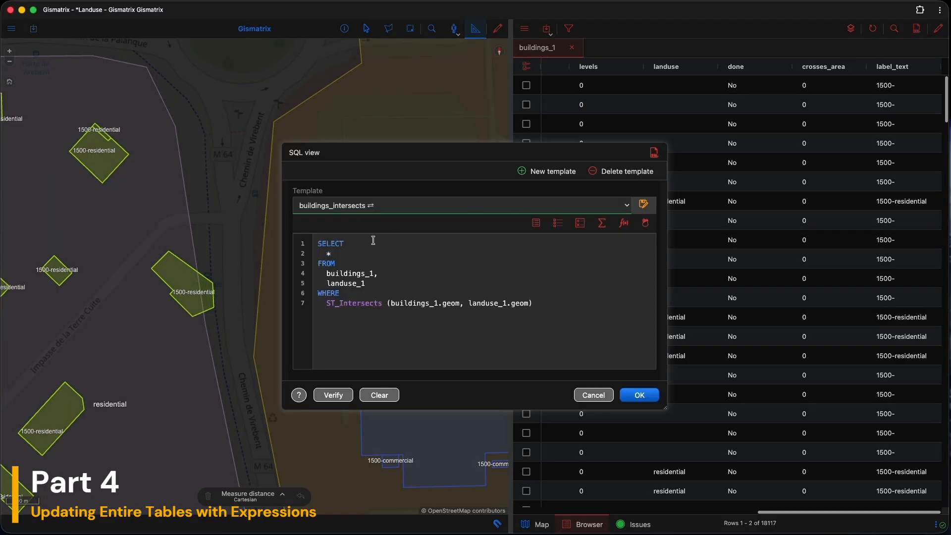
click(334, 255)
drag(359, 280, 317, 268)
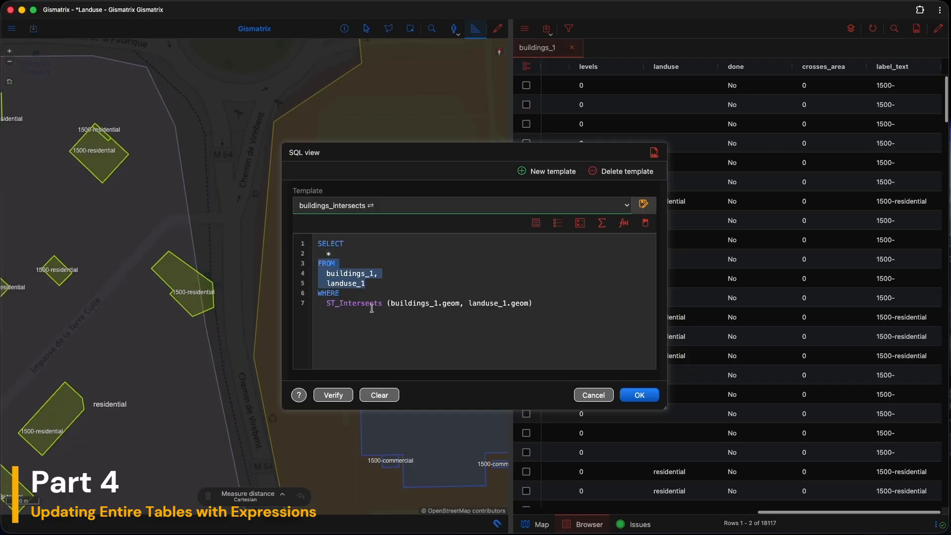
drag(382, 304, 325, 304)
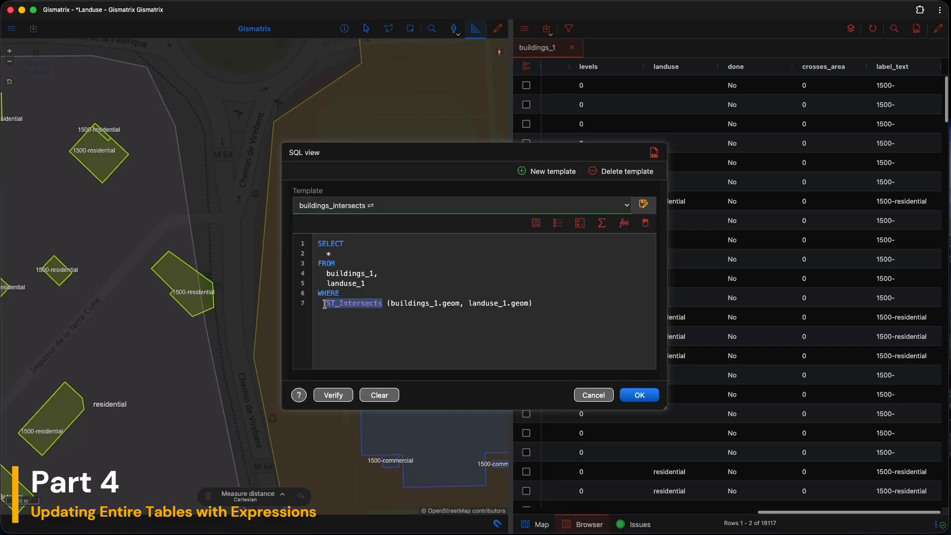
click(638, 395)
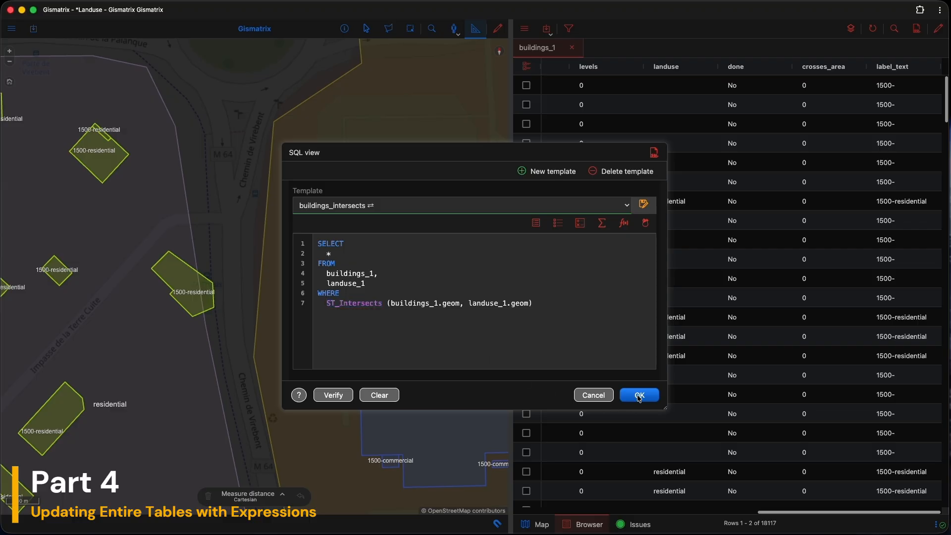
Select all rows of the query result, examine the highlighted buildings on the map, and clear the selection
click(526, 66)
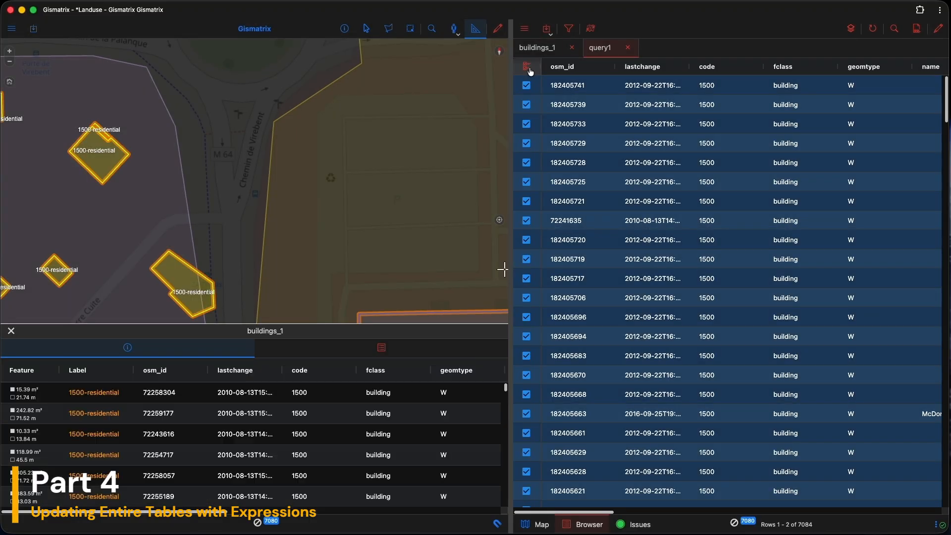
scroll(224, 209, down, 5)
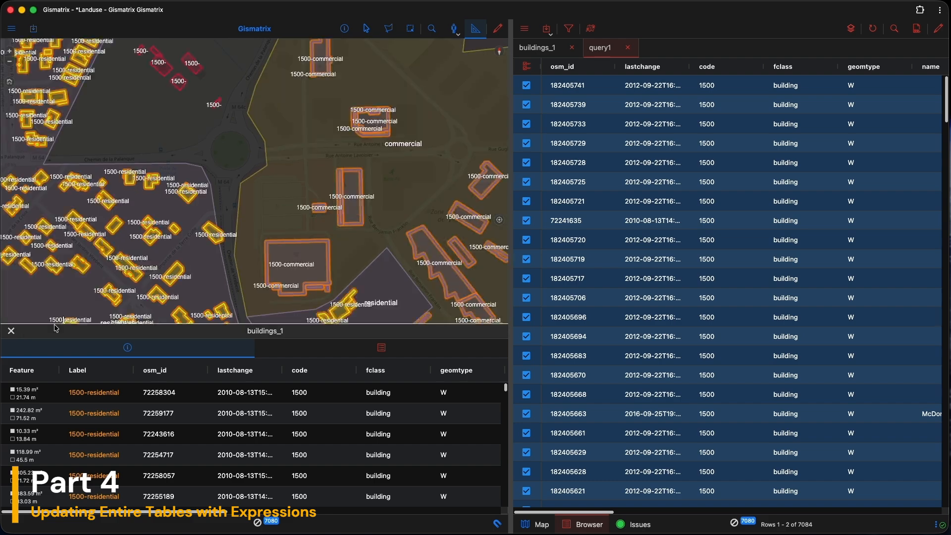
click(11, 330)
scroll(219, 324, down, 2)
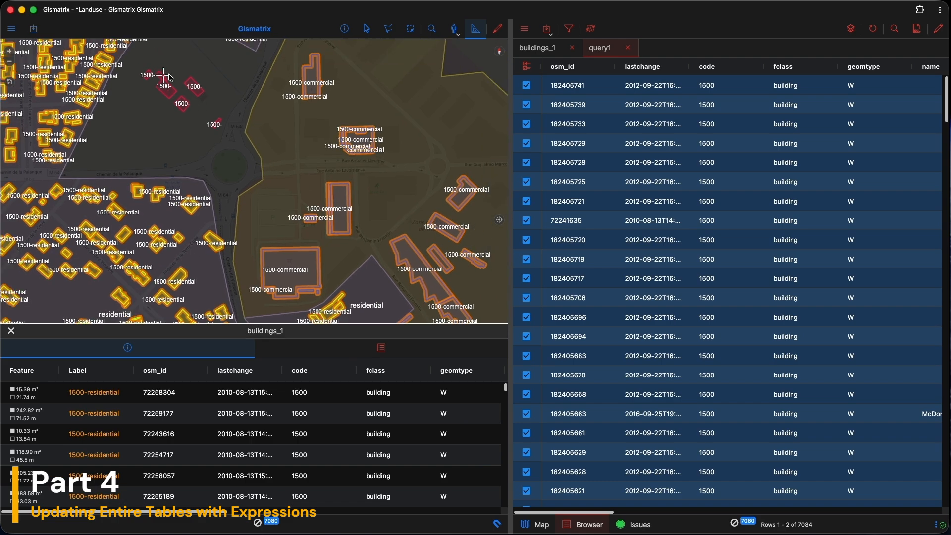
scroll(215, 250, up, 5)
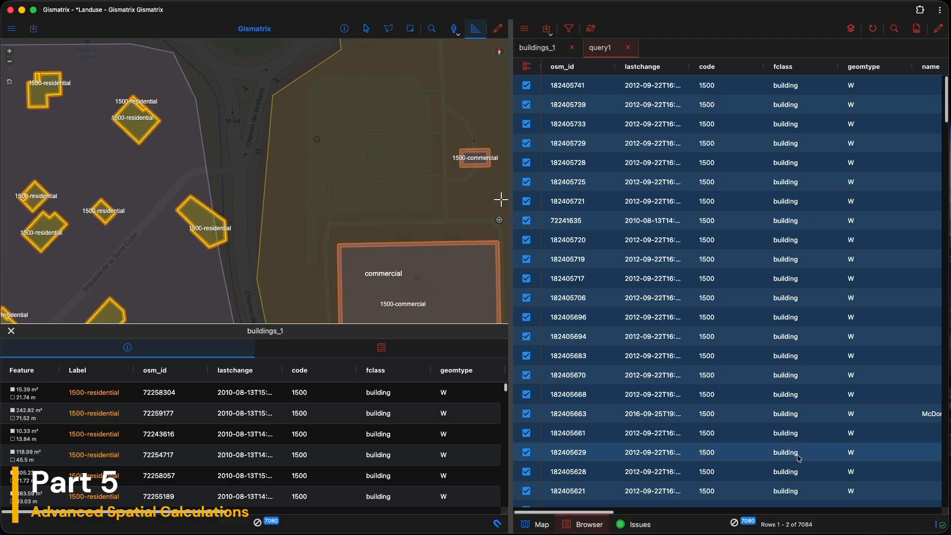
click(734, 523)
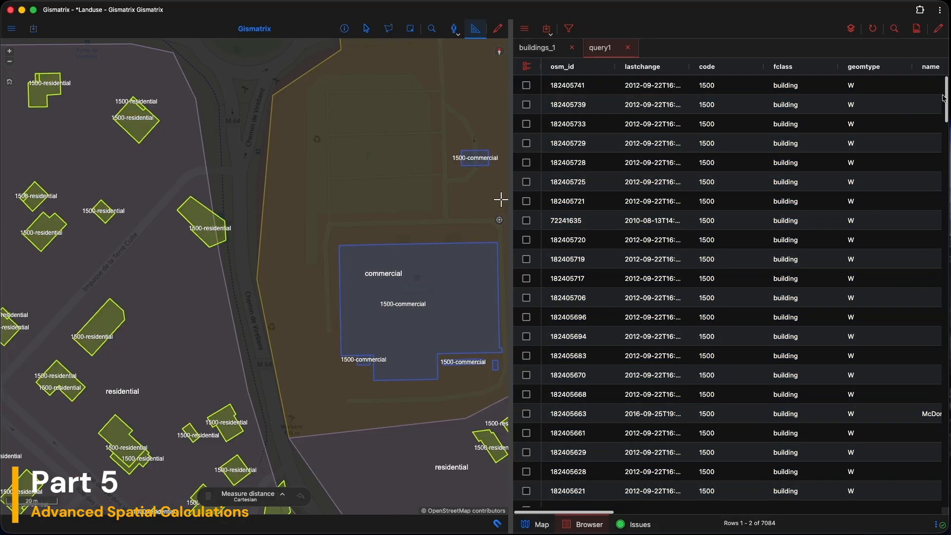
Start editing query1 and set up a column update that takes values from landuse_1 through a spatial join with the Overlaps relationship
click(936, 30)
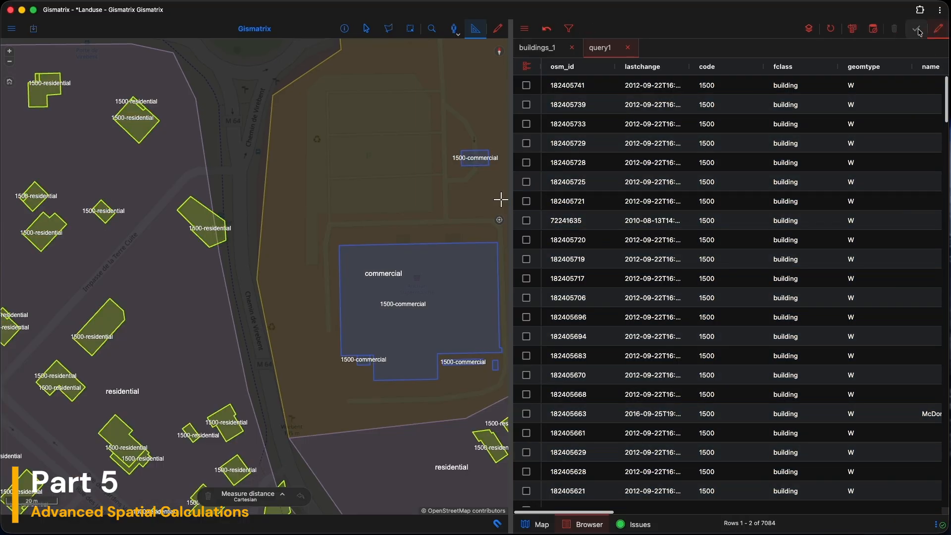
click(873, 28)
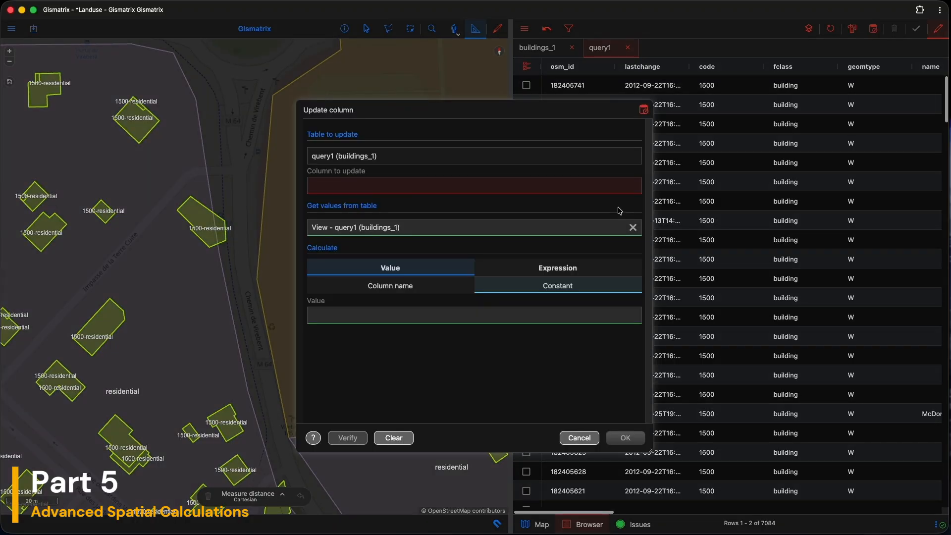
click(633, 227)
text(land)
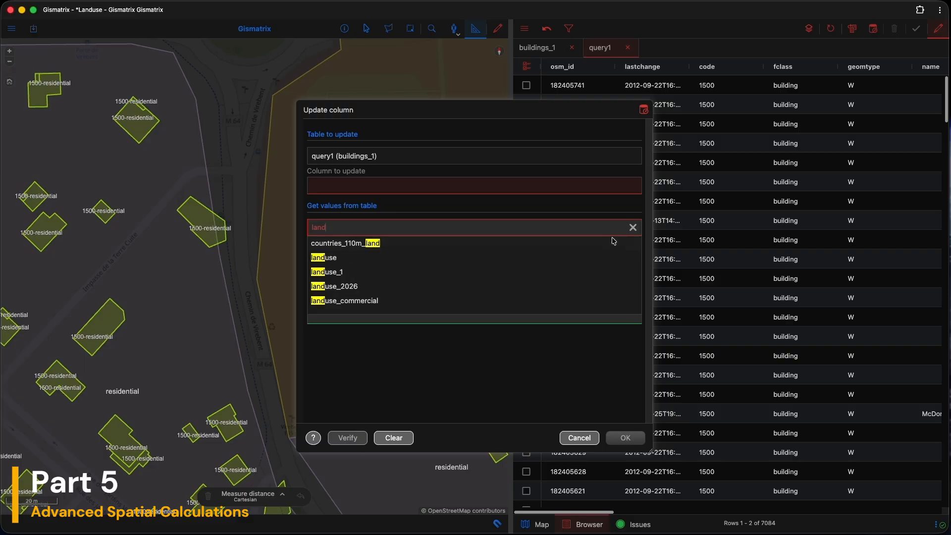
click(524, 272)
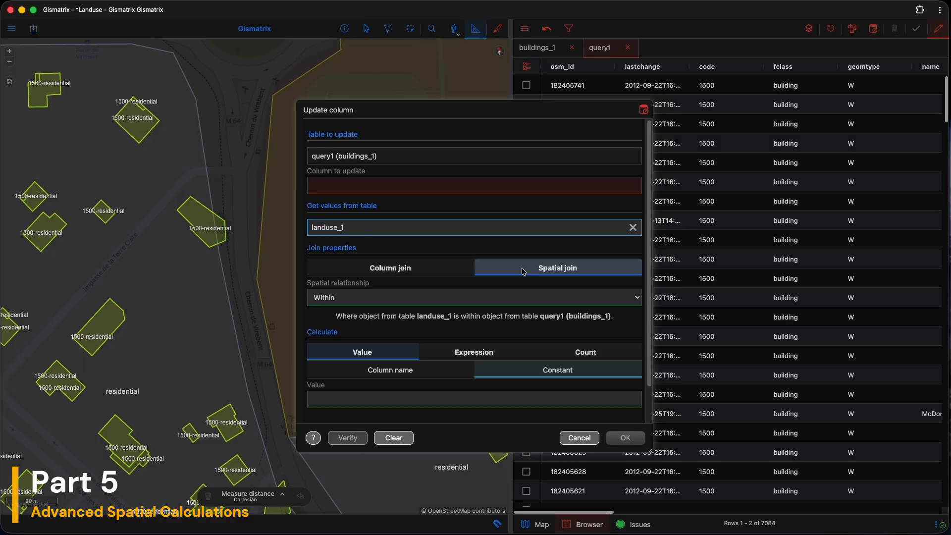
click(637, 299)
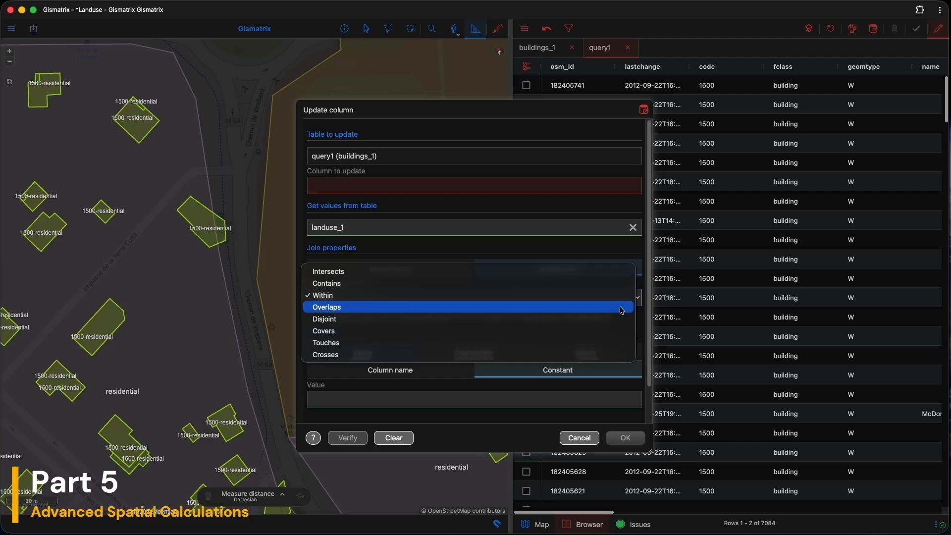
click(621, 307)
scroll(607, 316, down, 2)
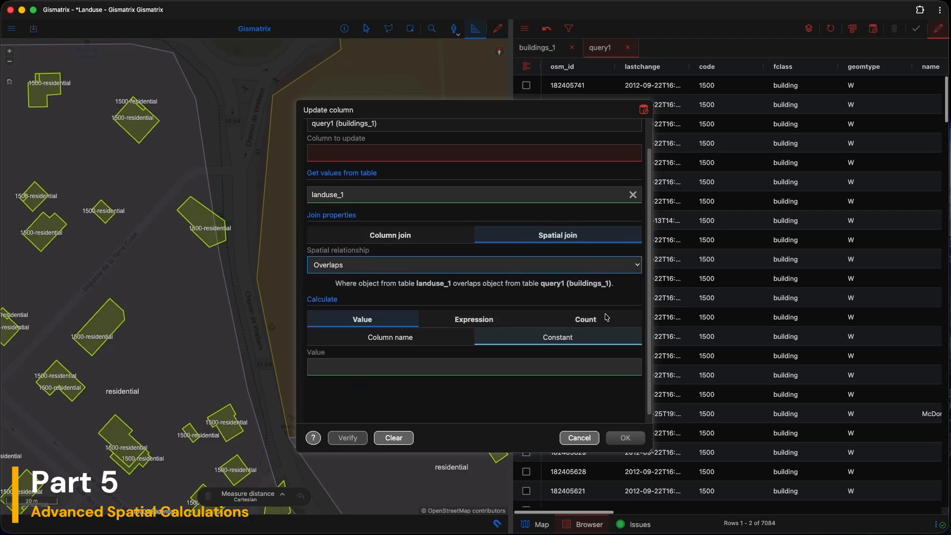
Enlarge the dialog and calculate with the expression Round(ST_Area(ST_transform(ST_Intersection(query1.geom,landuse_1.geom),'EPSG:4326','EPSG:3857')),2)
drag(650, 449, 661, 488)
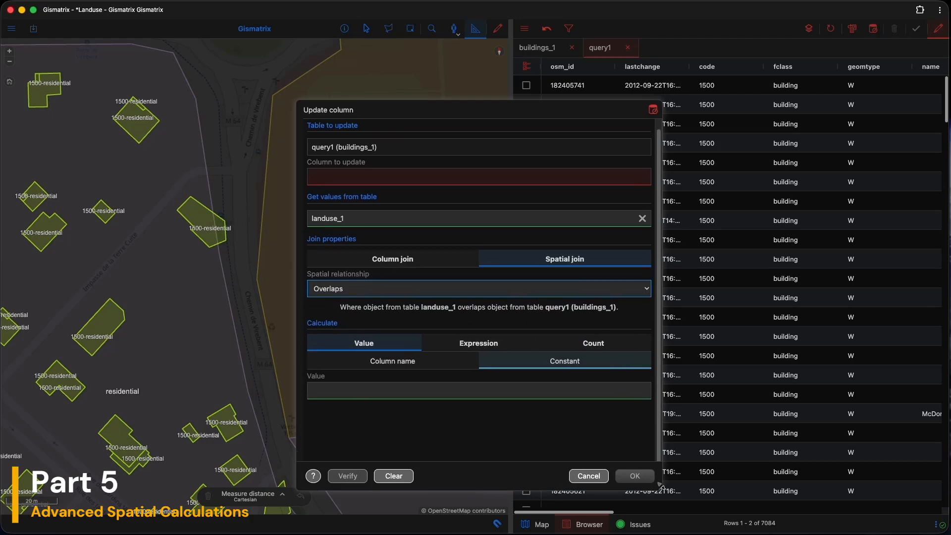
click(497, 344)
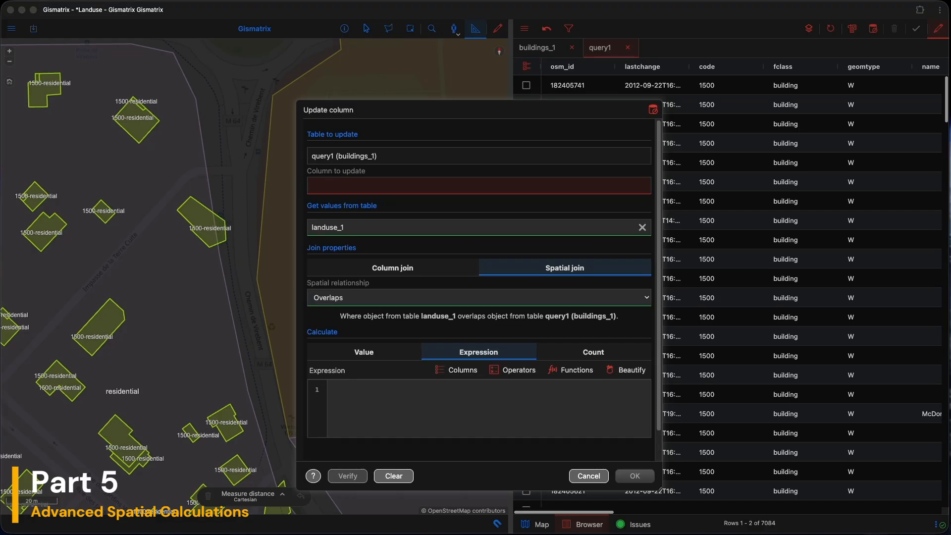
click(353, 391)
text(Round(ST_Area(ST_transform(       ST_Intersection(query1.geom,landuse_1.geom),       'EPSG:4326',       'EPSG:3857')),2))
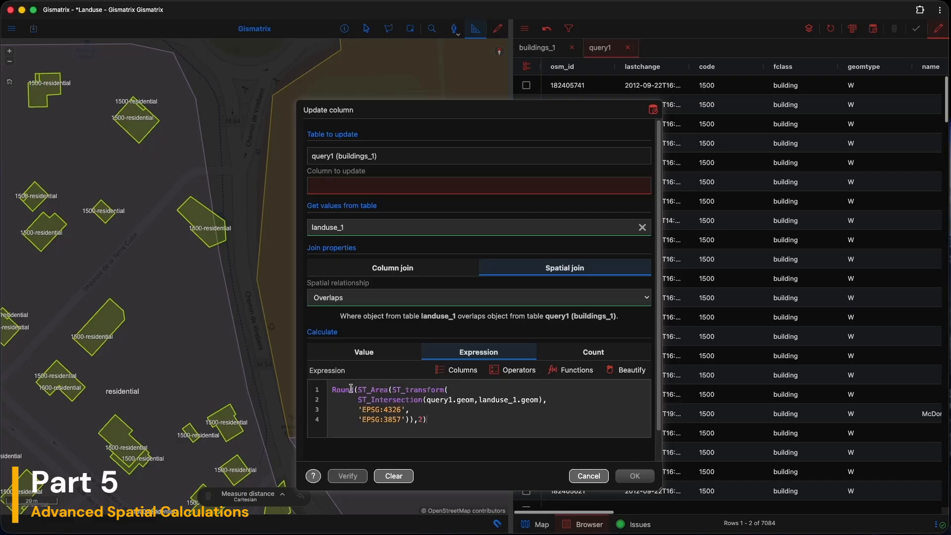
mouse_move(358, 400)
mouse_down()
mouse_move(422, 401)
mouse_move(357, 390)
mouse_up()
click(404, 392)
drag(391, 391, 441, 392)
drag(362, 409, 403, 420)
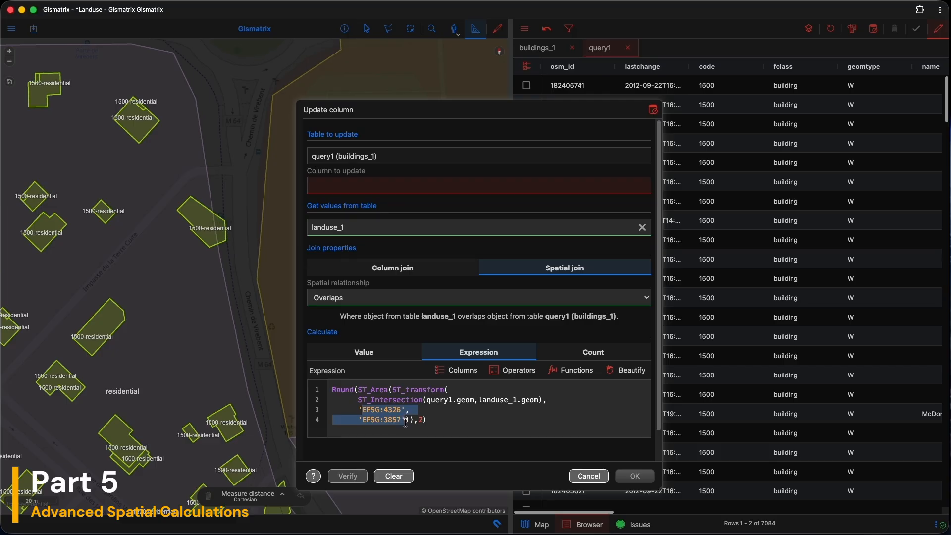
click(458, 427)
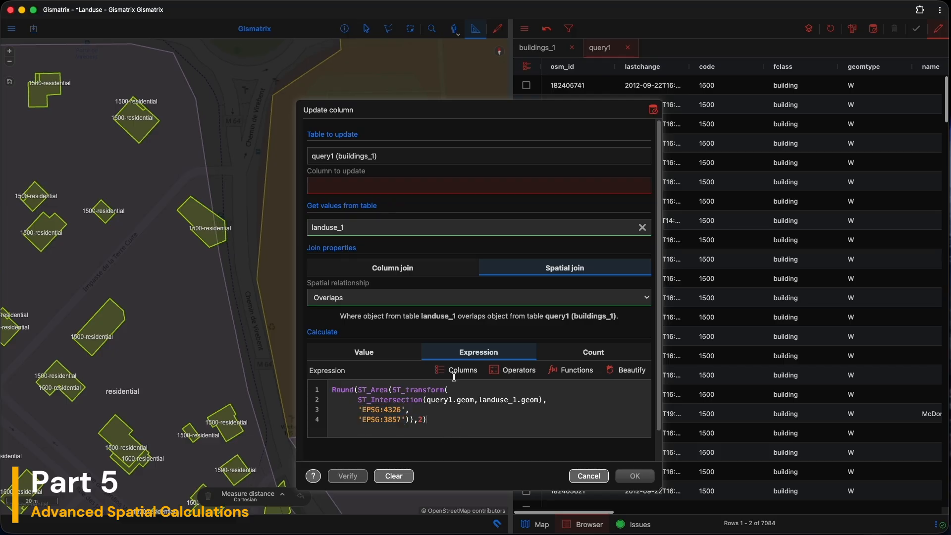
Choose crosses_area as the column to update and run the update on query1
click(544, 185)
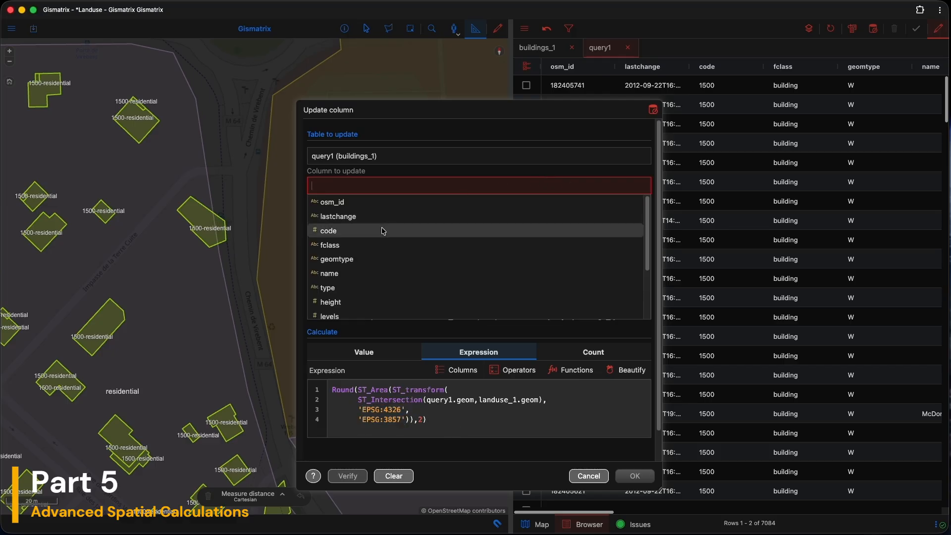
scroll(380, 232, down, 3)
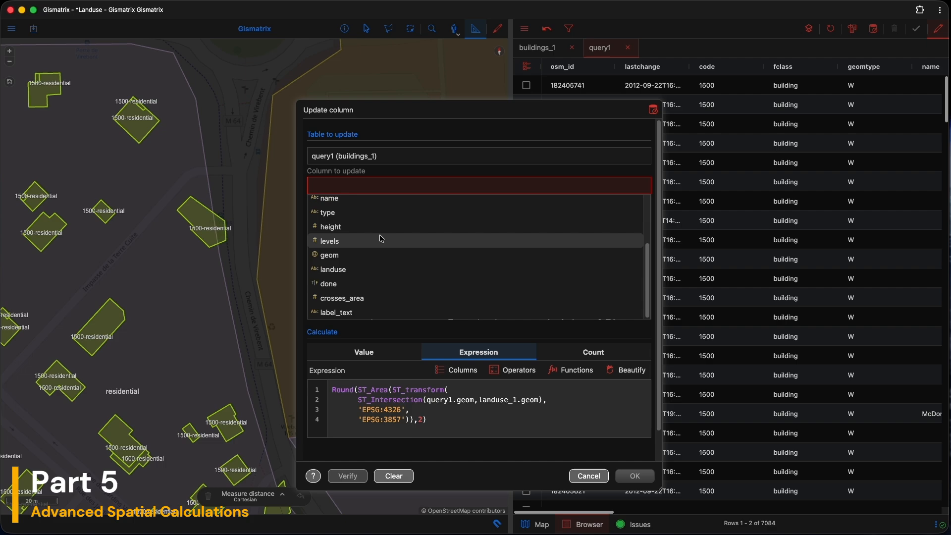
click(367, 298)
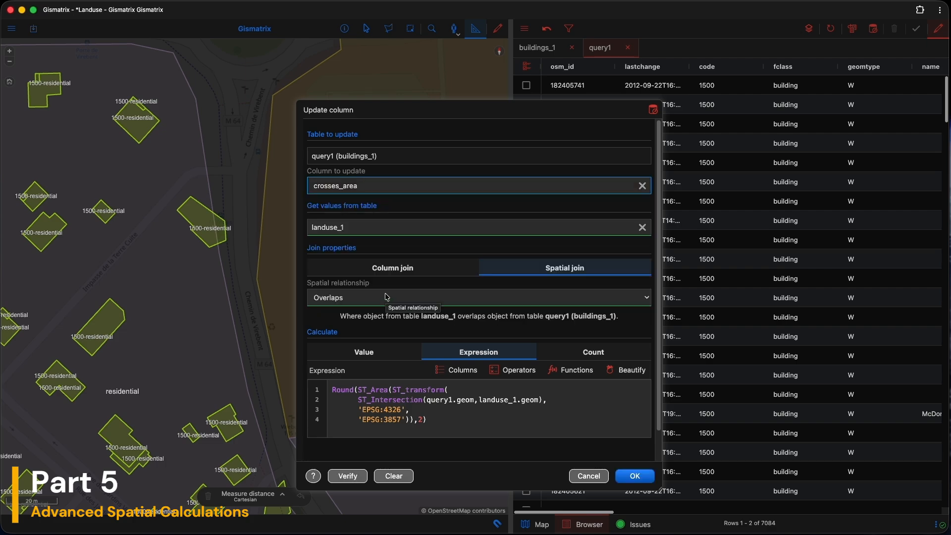
click(637, 477)
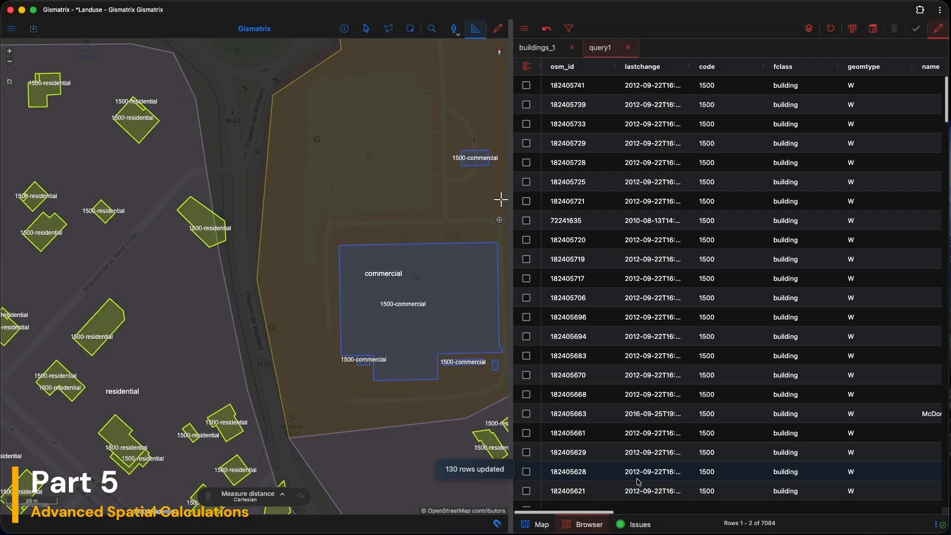
Show the info of the building straddling the residential boundary and examine its crosses_area value
click(345, 30)
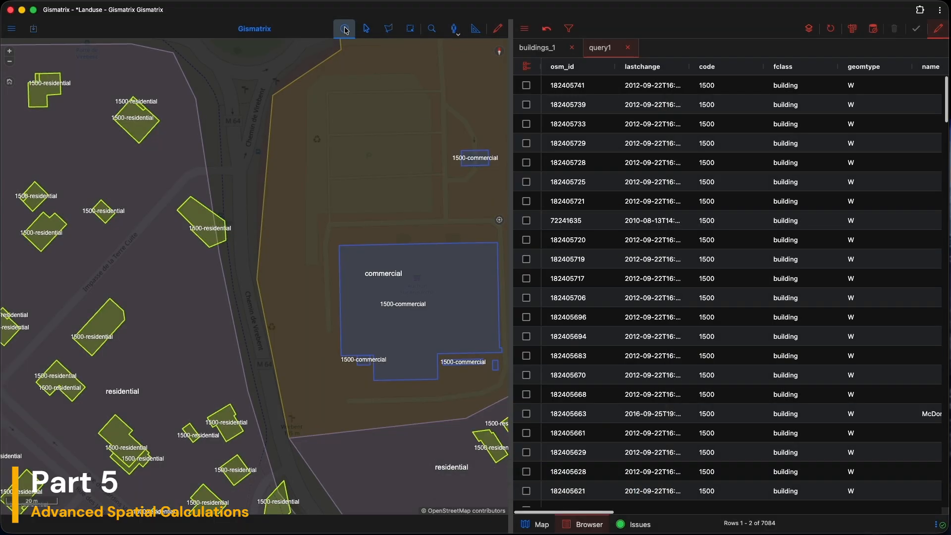
click(224, 241)
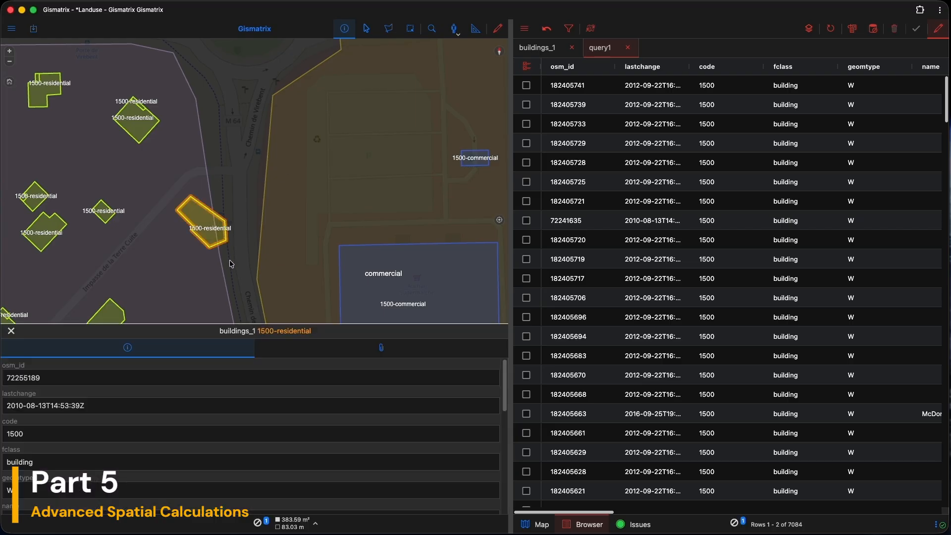
scroll(226, 409, down, 5)
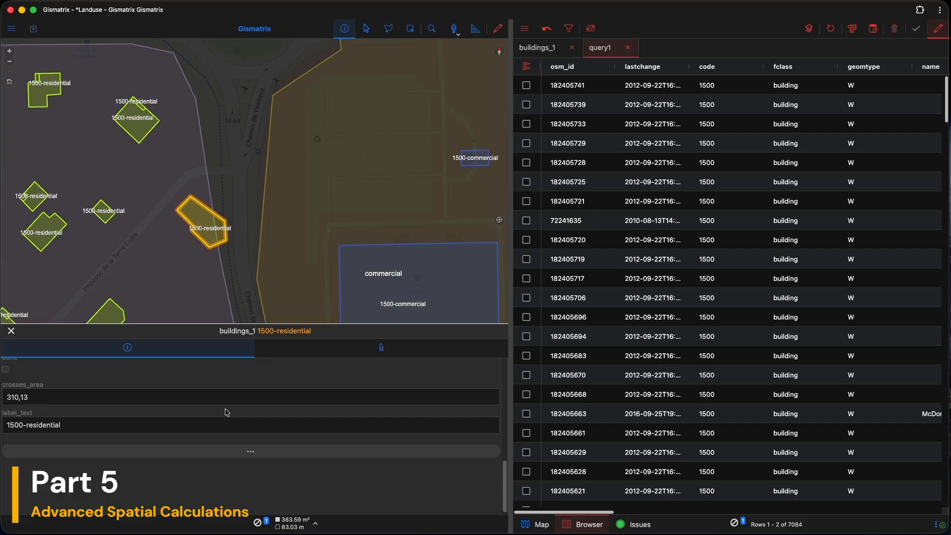
drag(47, 419, 1, 420)
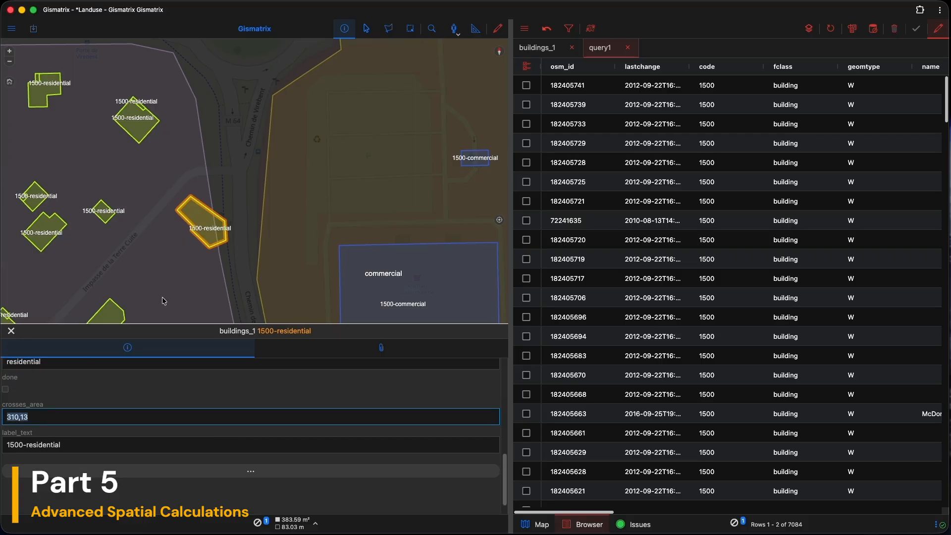
Show the info of a building lying fully inside the residential area and examine its crosses_area value
click(145, 125)
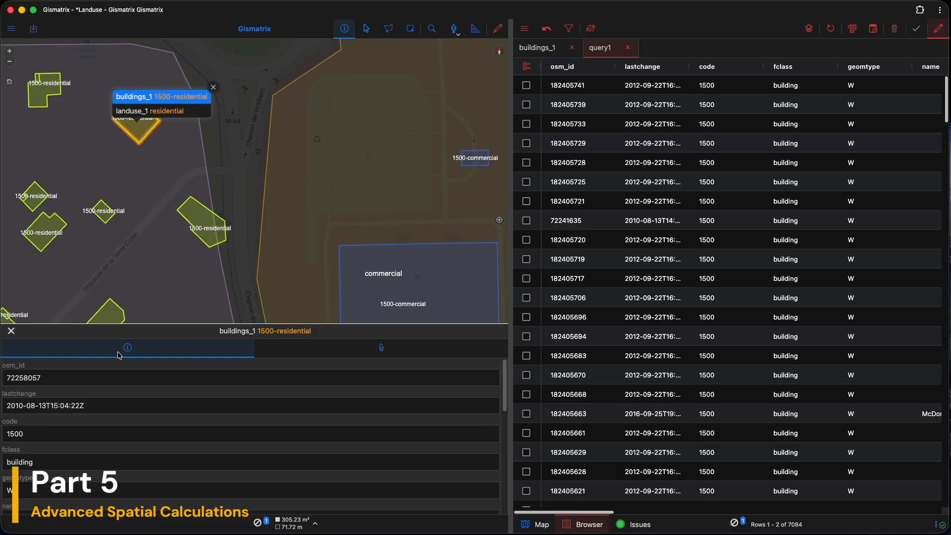
scroll(47, 431, down, 5)
click(20, 398)
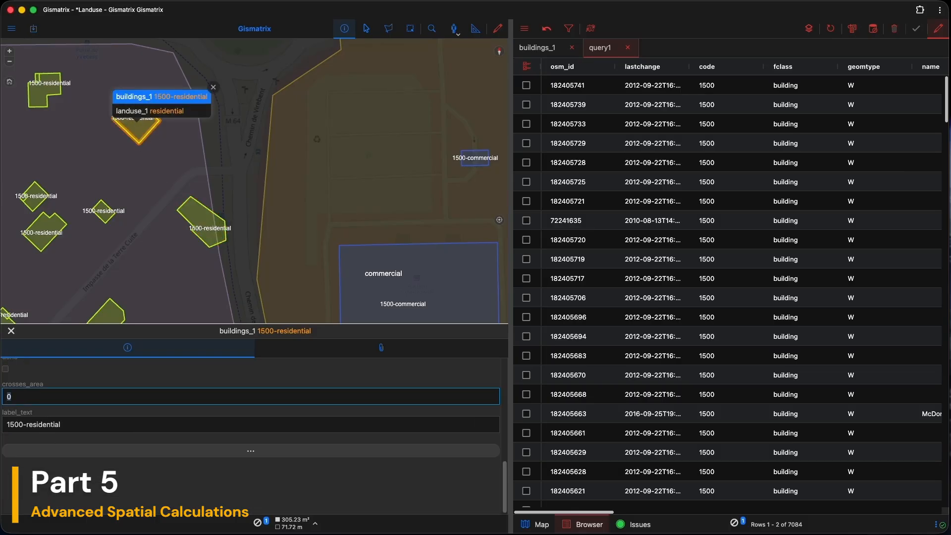